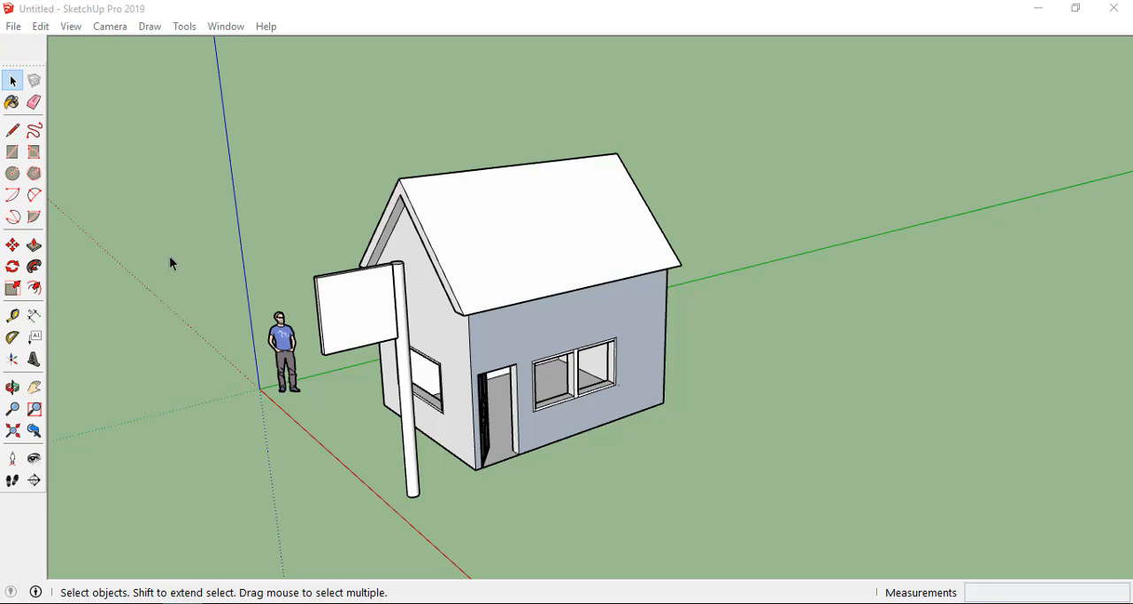
# Show the Principal toolbar and place it floating in the drawing area above the signboard, clear of the house.
pyautogui.rightClick(30, 43)
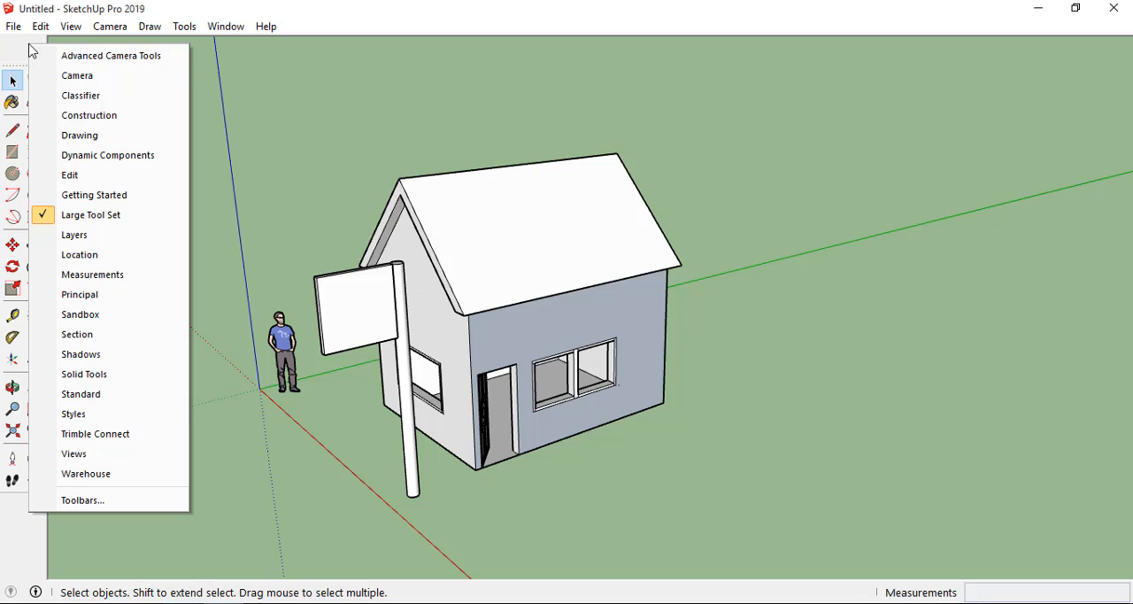
pyautogui.click(83, 303)
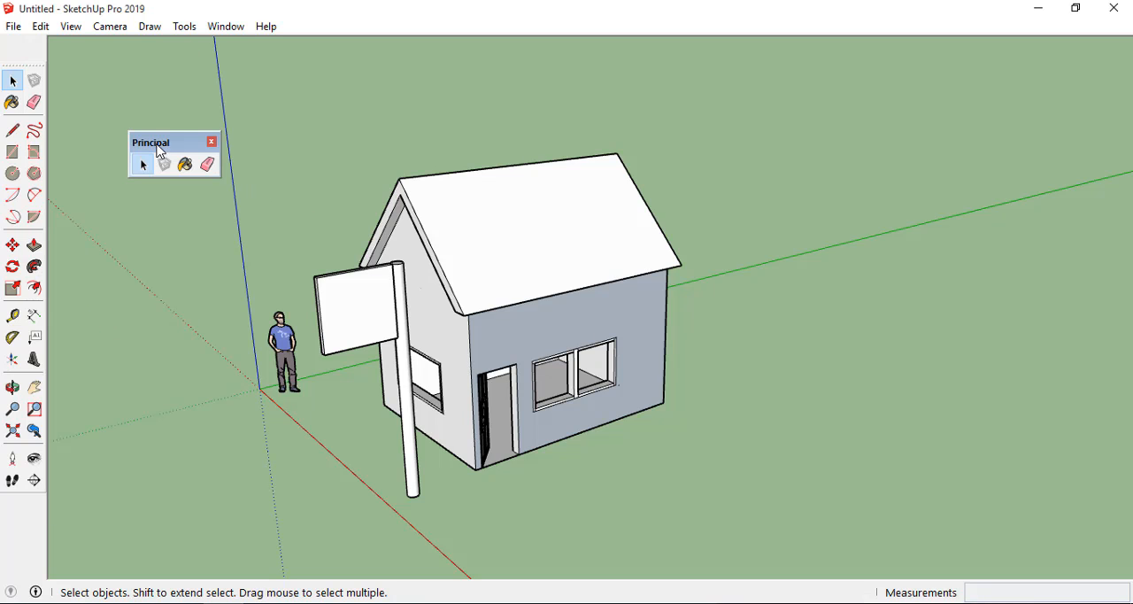
pyautogui.moveTo(164, 143); pyautogui.dragTo(620, 86)
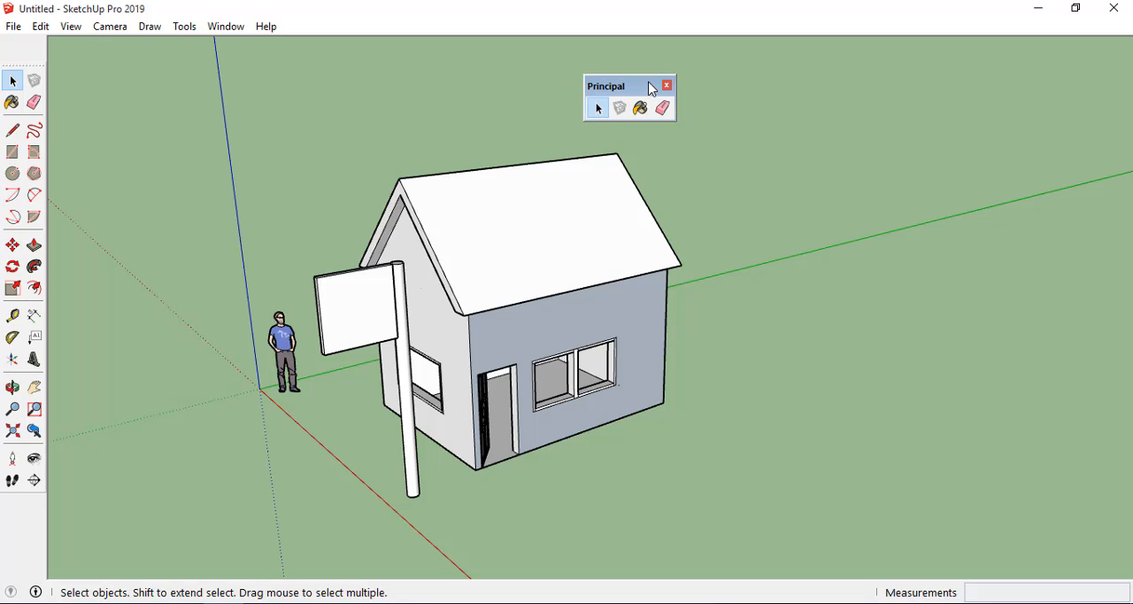
pyautogui.moveTo(646, 87); pyautogui.dragTo(583, 81)
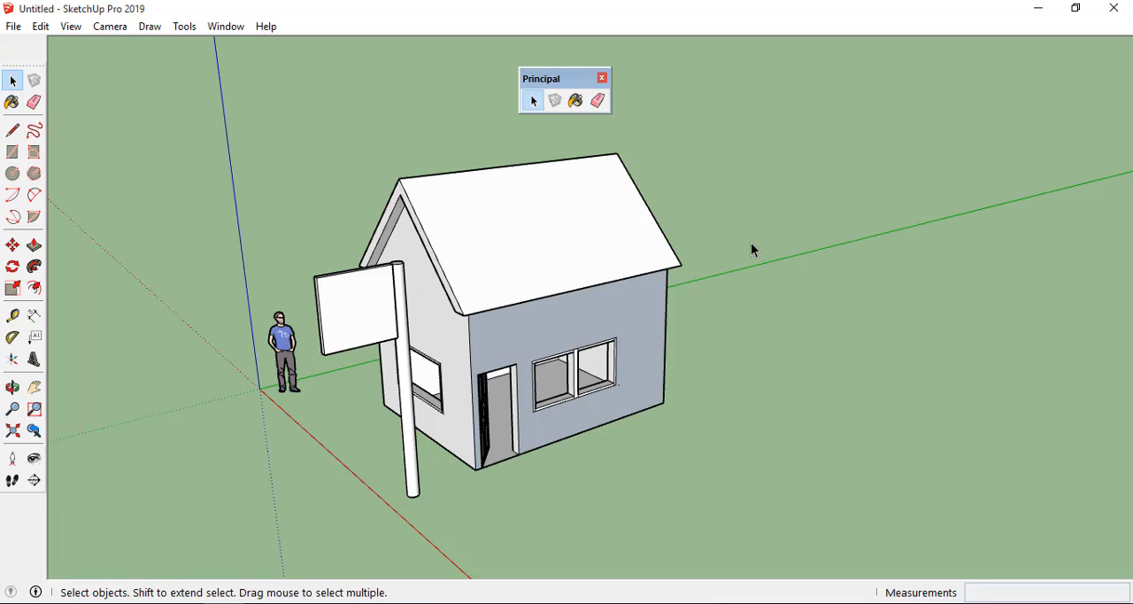
pyautogui.scroll(1, 545, 434)
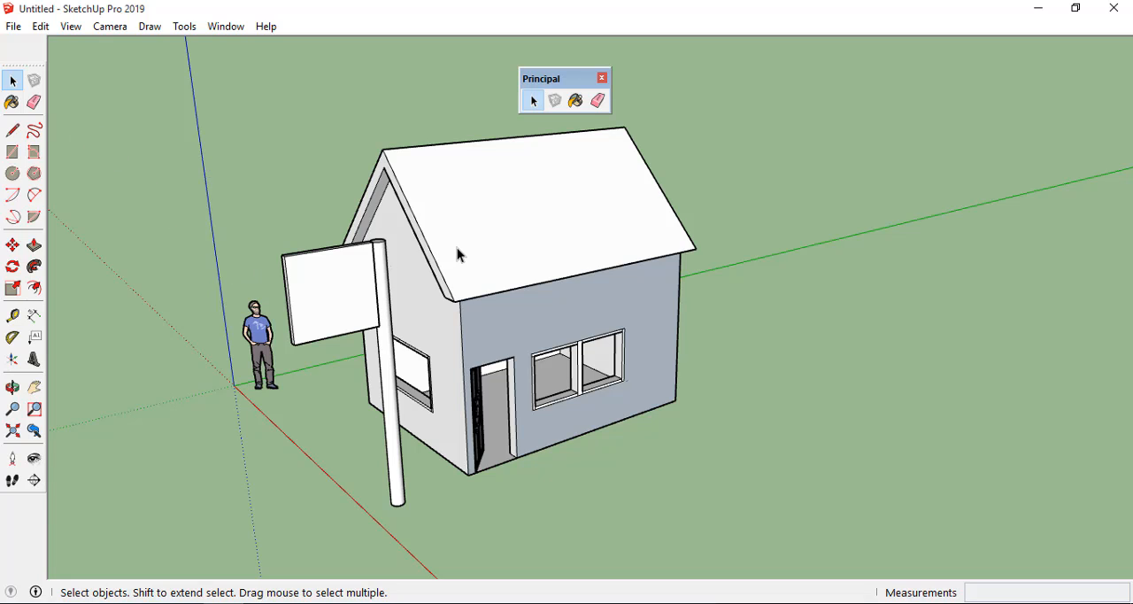
pyautogui.moveTo(547, 81); pyautogui.dragTo(266, 76)
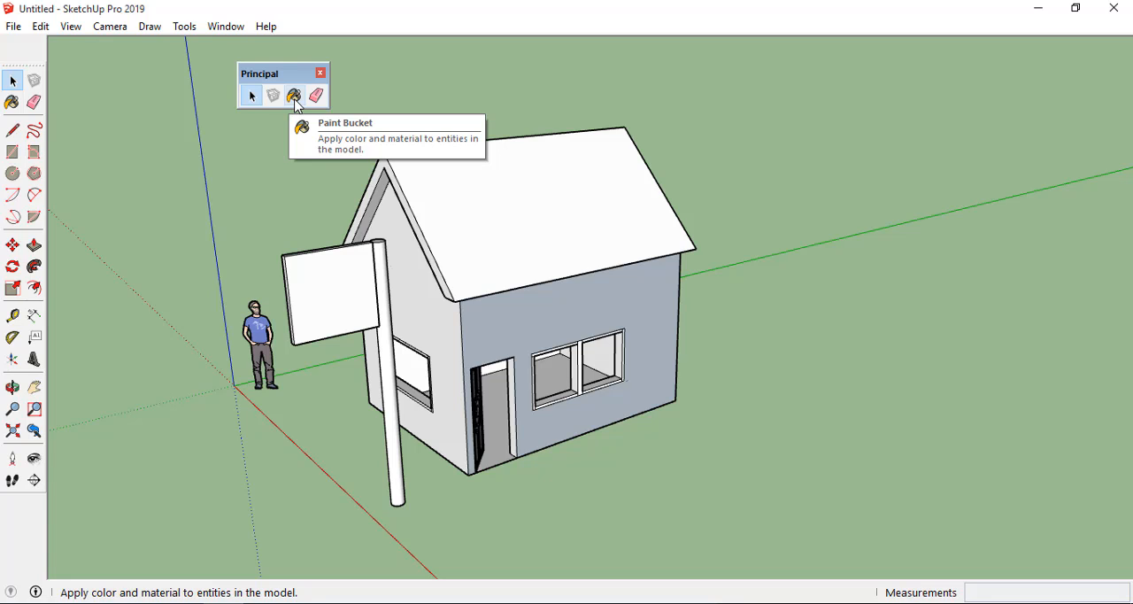
# Paint the house's front wall around the door and double window with Color G06 from the Colors collection using the Paint Bucket.
pyautogui.click(294, 96)
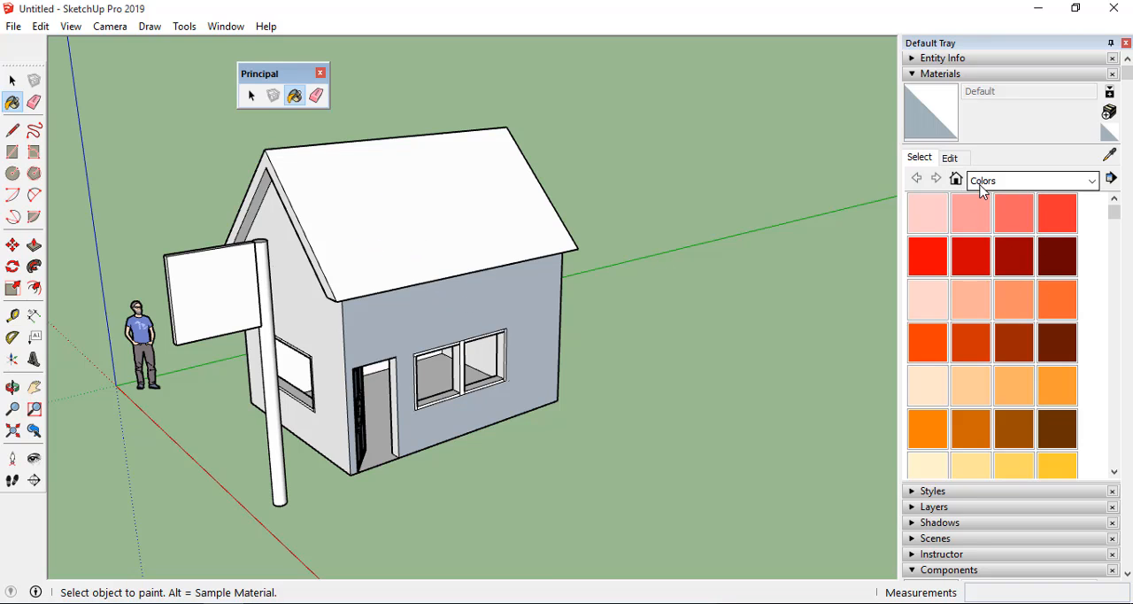
pyautogui.scroll(-15, 1007, 359)
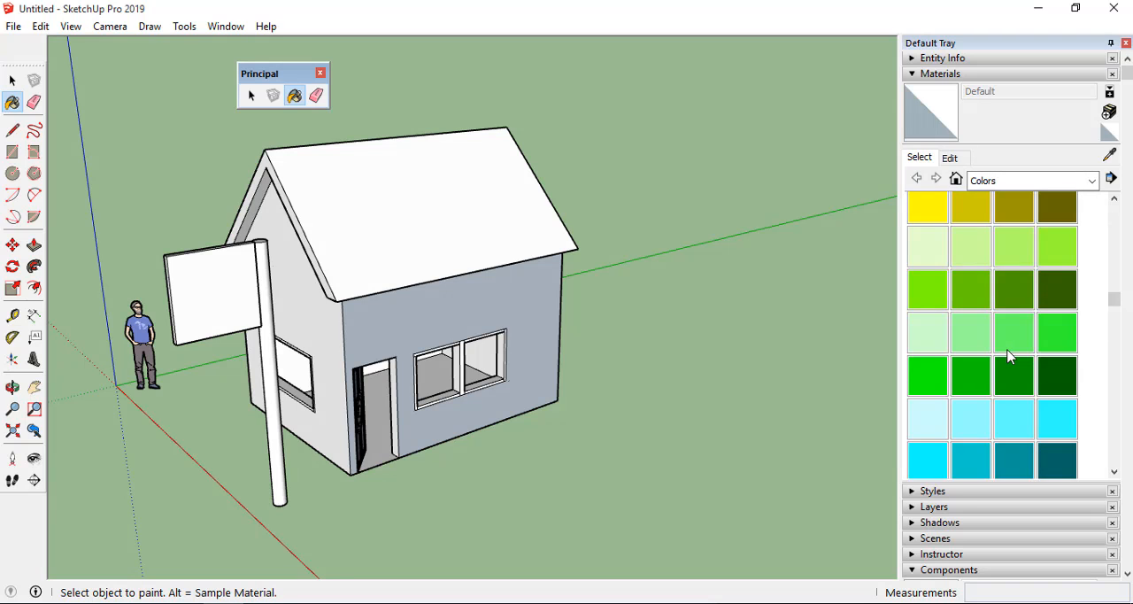
pyautogui.scroll(12, 1006, 346)
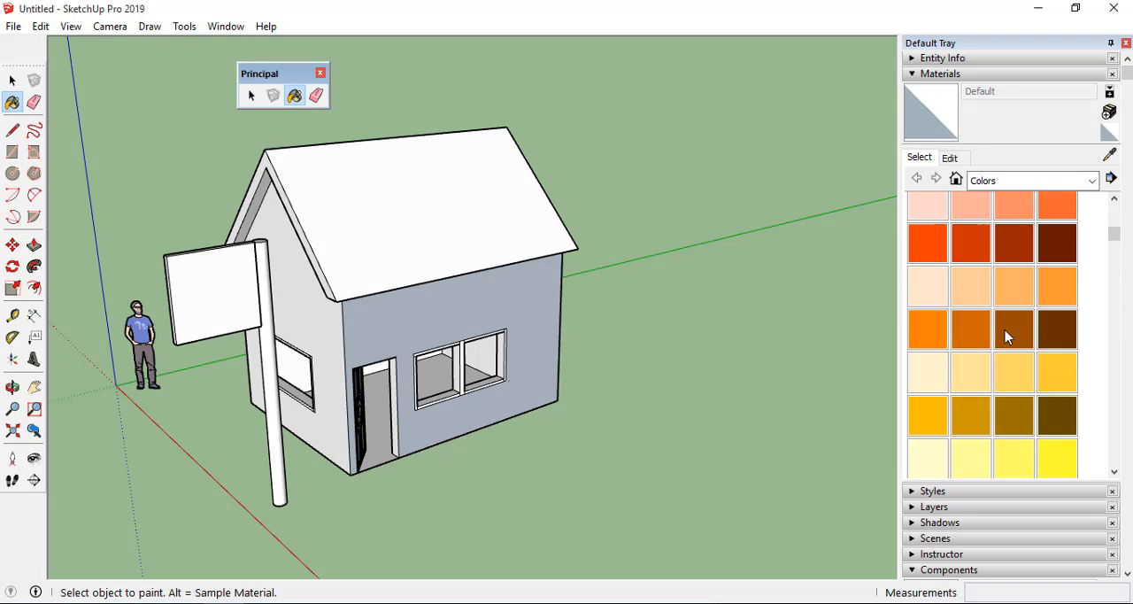
pyautogui.scroll(-2, 527, 335)
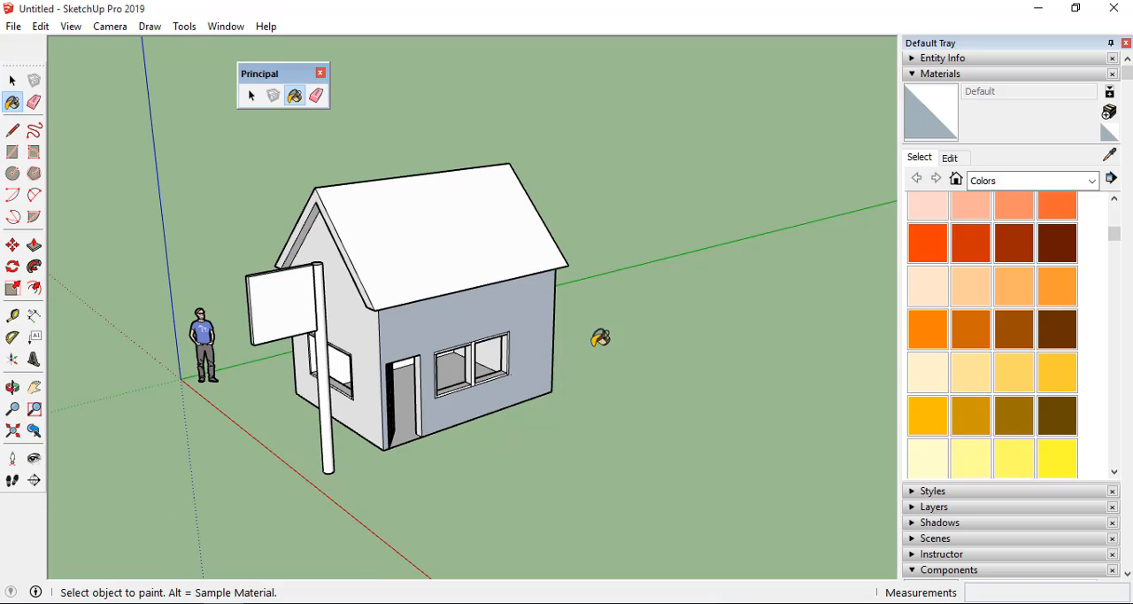
pyautogui.scroll(3, 452, 370)
pyautogui.scroll(-3, 998, 343)
pyautogui.scroll(-3, 999, 343)
pyautogui.scroll(3, 994, 337)
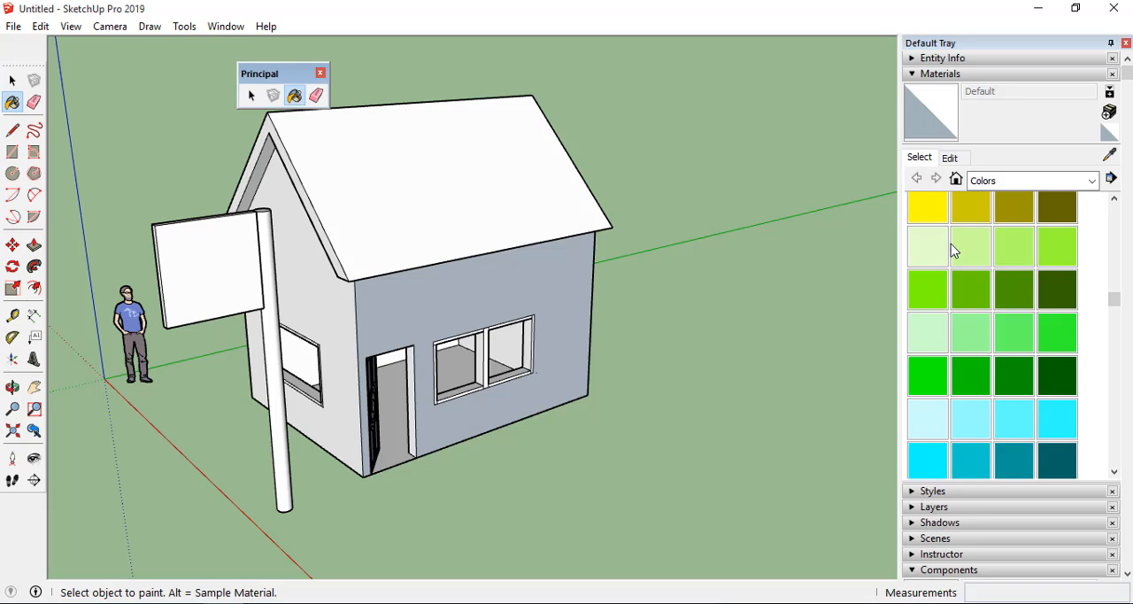
pyautogui.scroll(3, 939, 223)
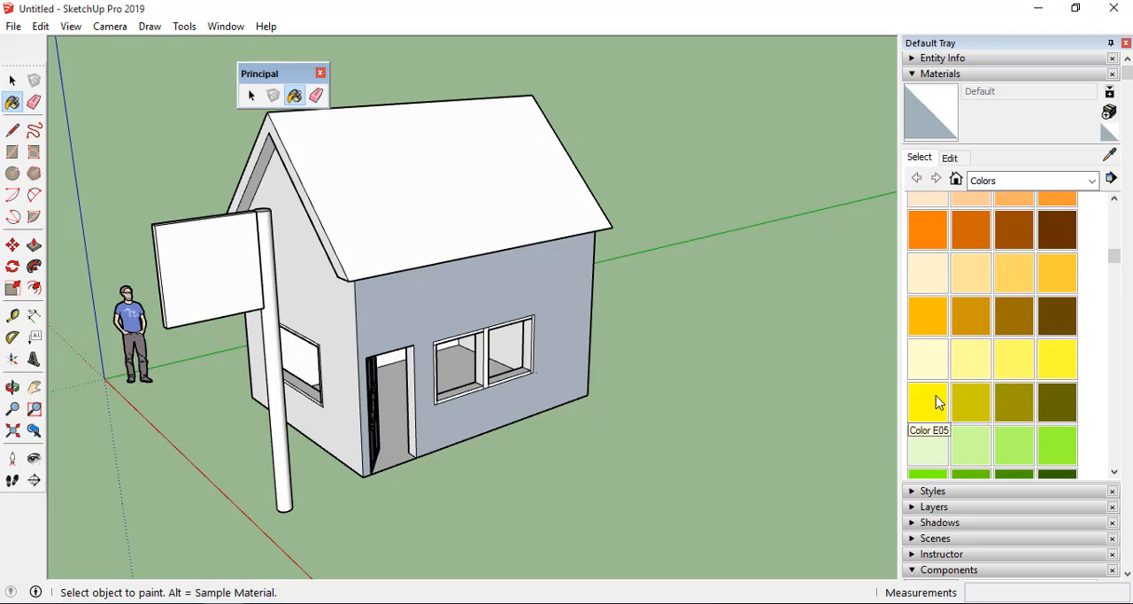
pyautogui.scroll(-5, 938, 349)
pyautogui.scroll(-2, 939, 352)
pyautogui.scroll(4, 951, 372)
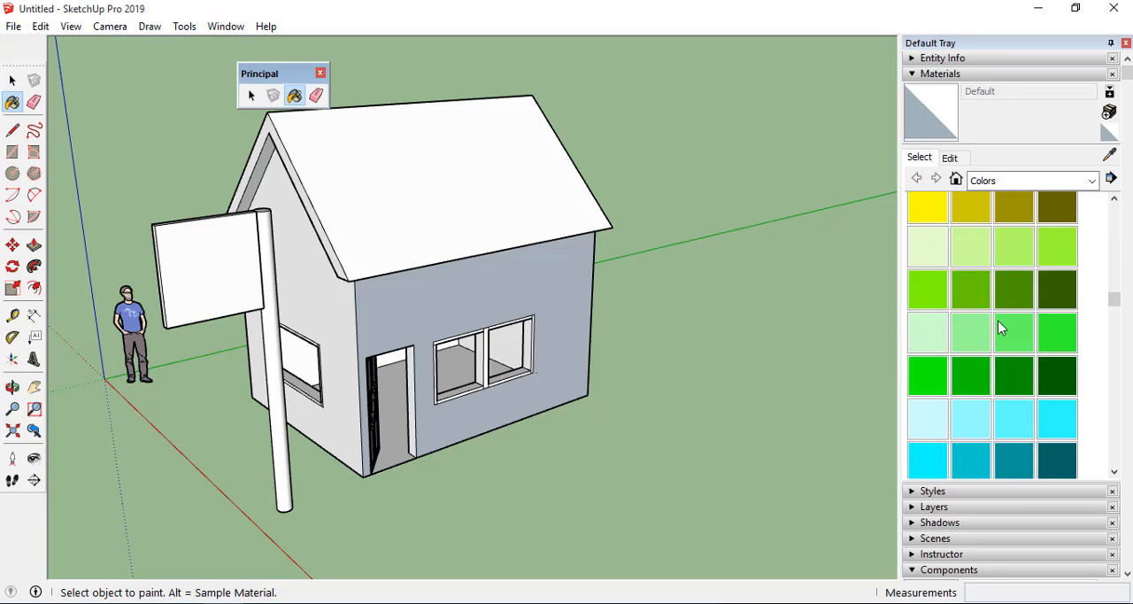
pyautogui.click(969, 381)
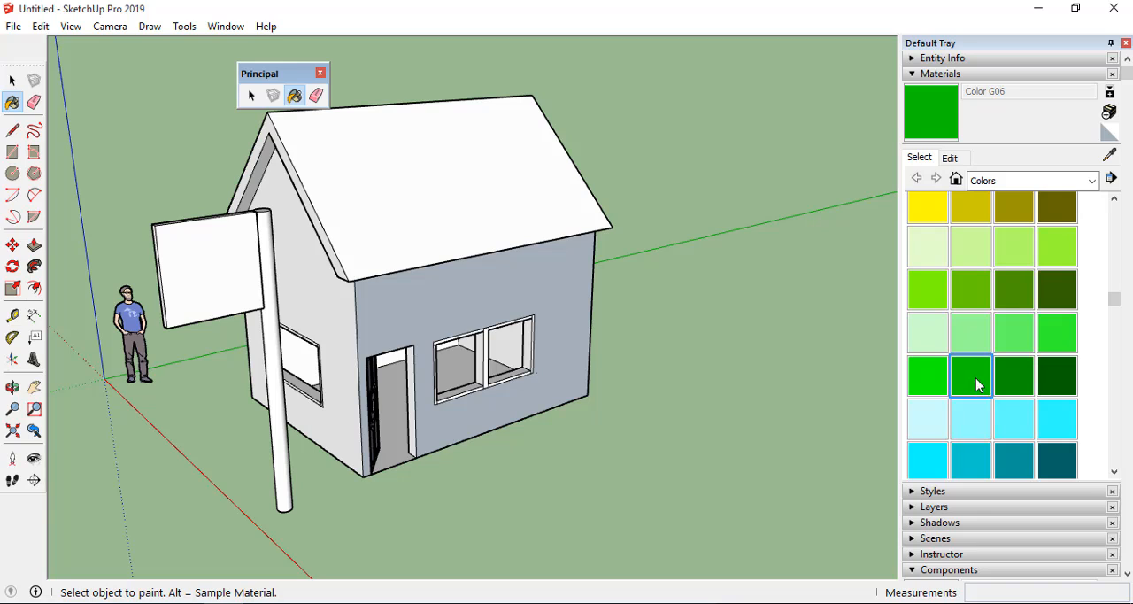
pyautogui.click(578, 310)
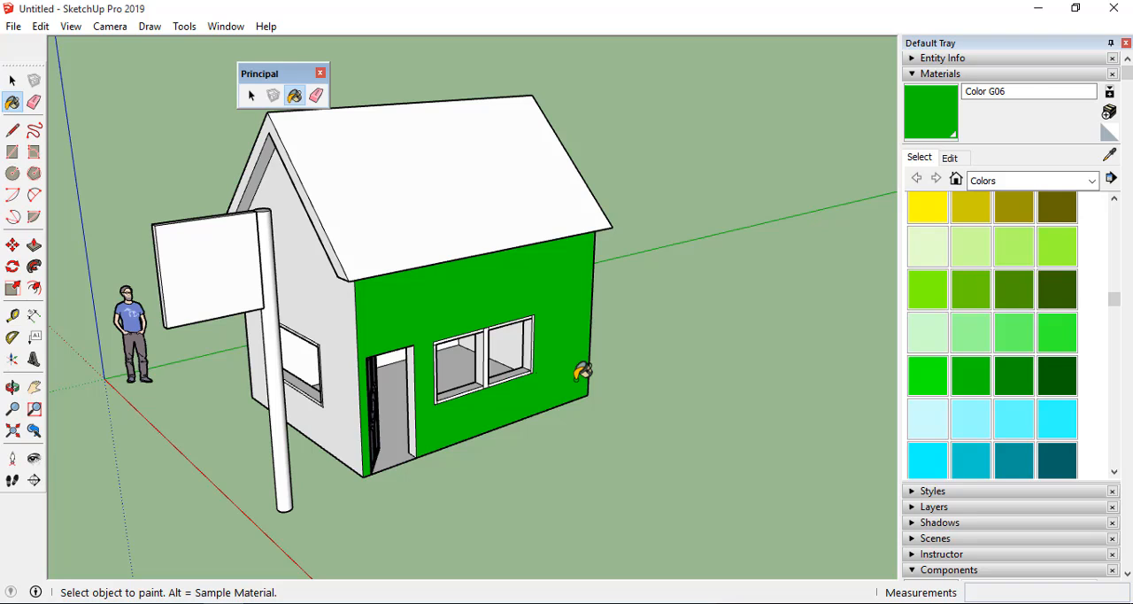
# Paint the gable-end wall on the side away from the signpost with Color G06.
pyautogui.scroll(3, 493, 363)
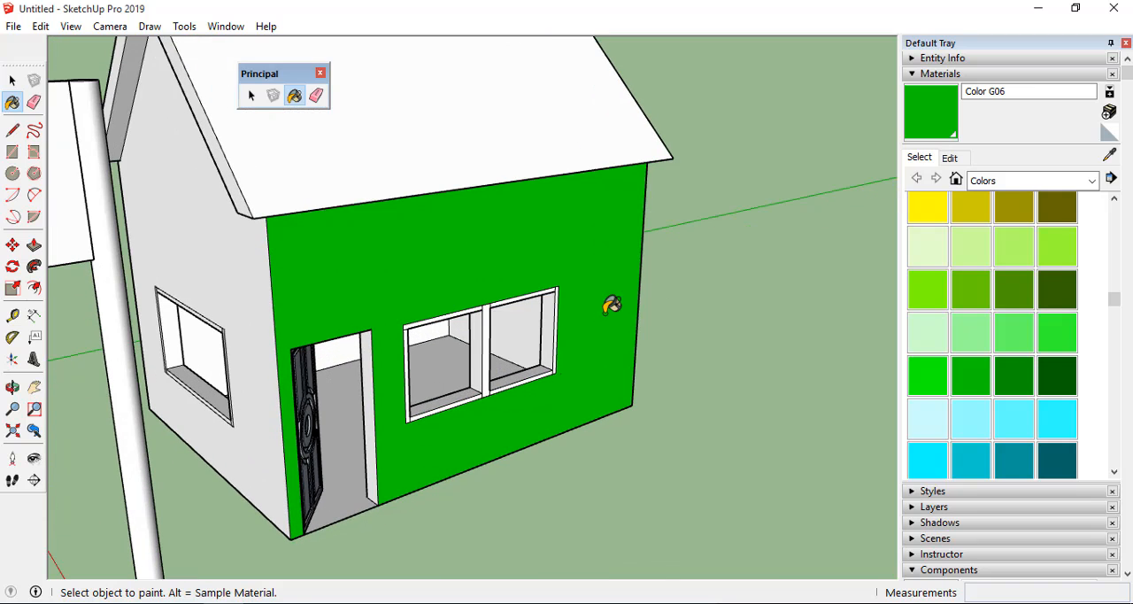
pyautogui.moveTo(612, 268); pyautogui.dragTo(525, 258, button='middle')
pyautogui.scroll(10, 515, 316)
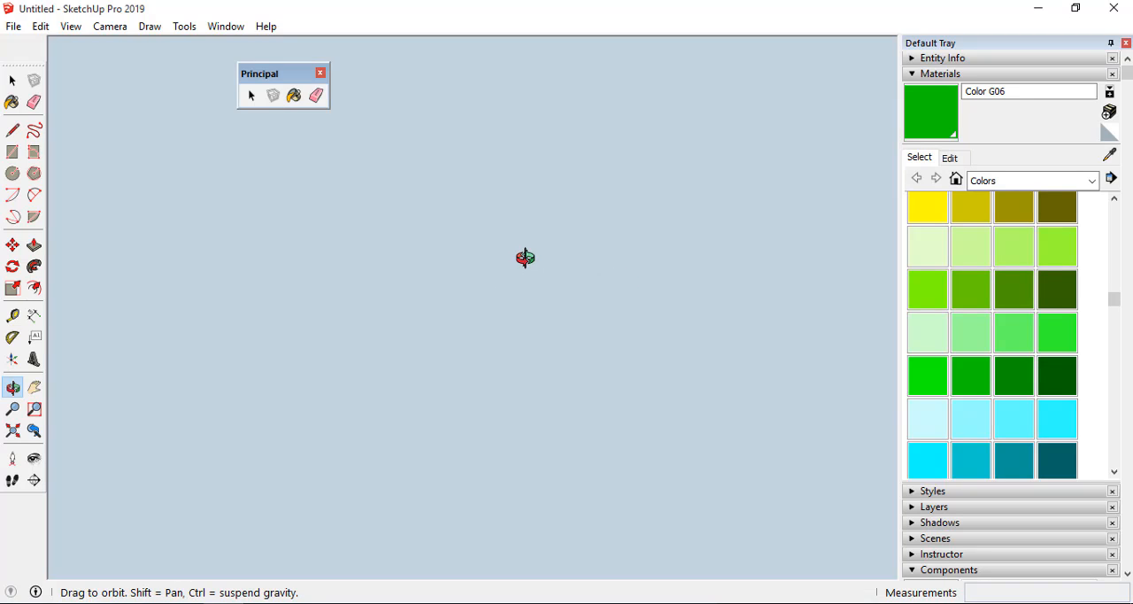
pyautogui.click(34, 430)
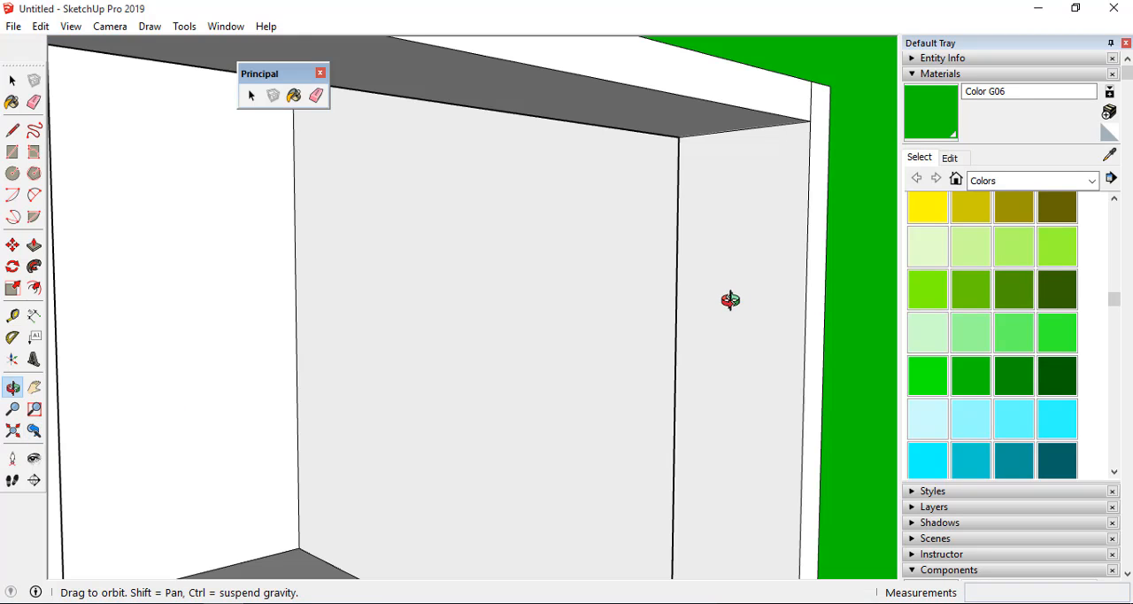
pyautogui.moveTo(731, 301); pyautogui.dragTo(541, 232)
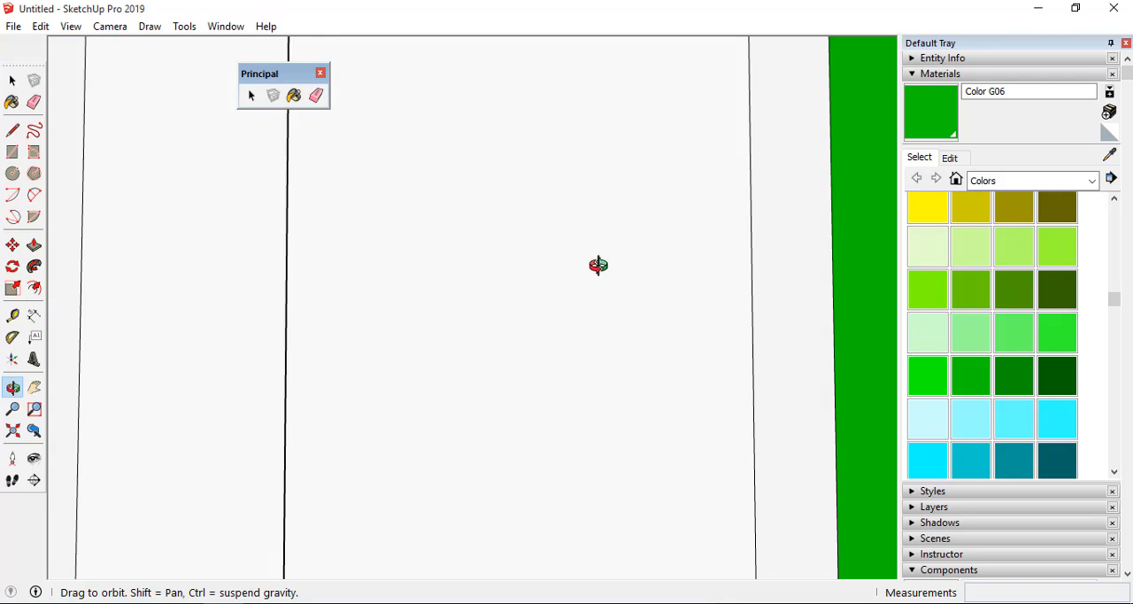
pyautogui.moveTo(599, 265); pyautogui.dragTo(576, 328)
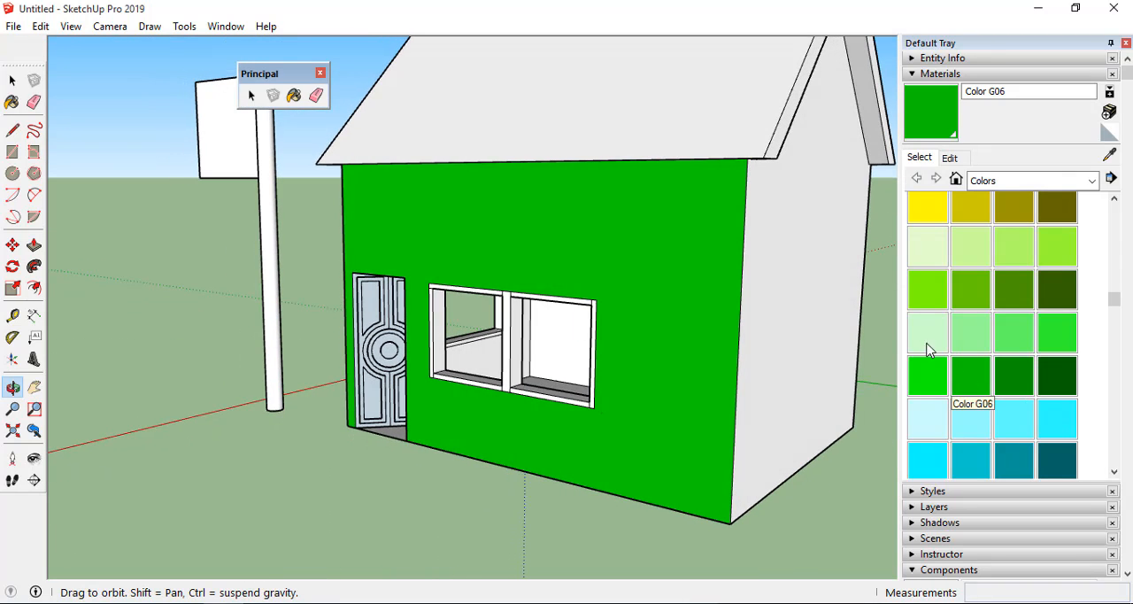
pyautogui.click(971, 381)
pyautogui.click(819, 248)
# Examine the painted walls and the interior through the double window from several angles.
pyautogui.scroll(2, 697, 331)
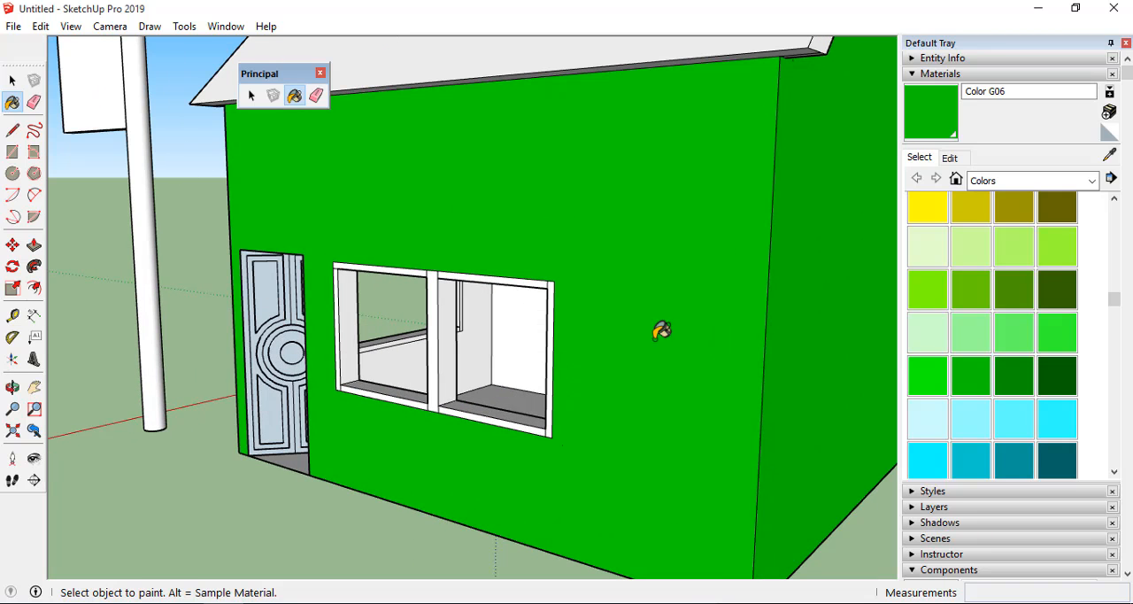
pyautogui.scroll(2, 488, 342)
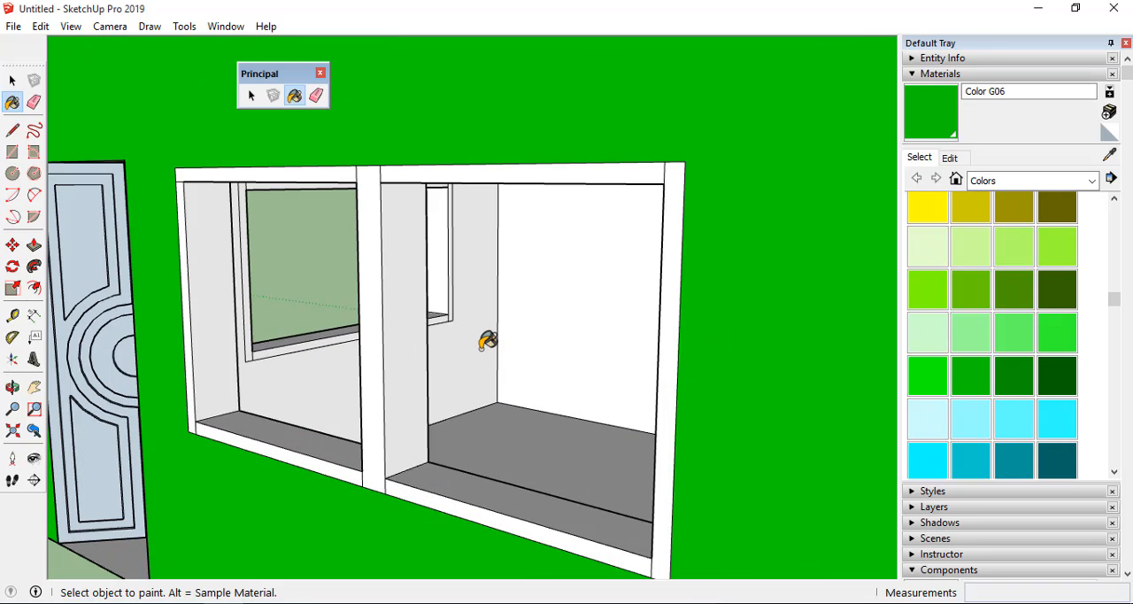
pyautogui.press('o')
pyautogui.moveTo(481, 348); pyautogui.dragTo(589, 341)
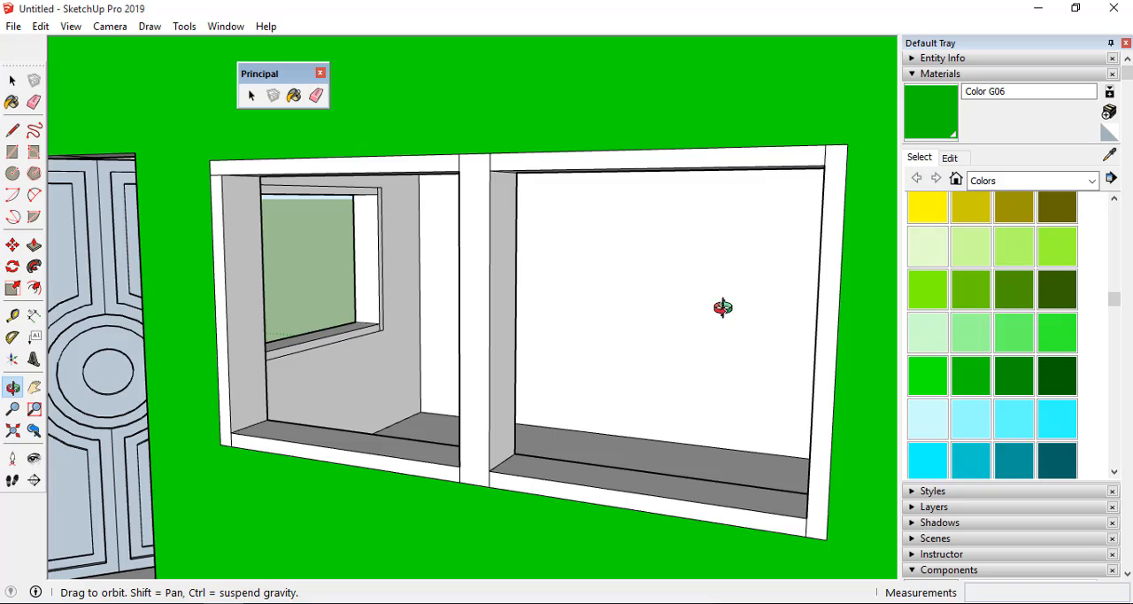
pyautogui.scroll(-5, 643, 308)
pyautogui.scroll(2, 643, 308)
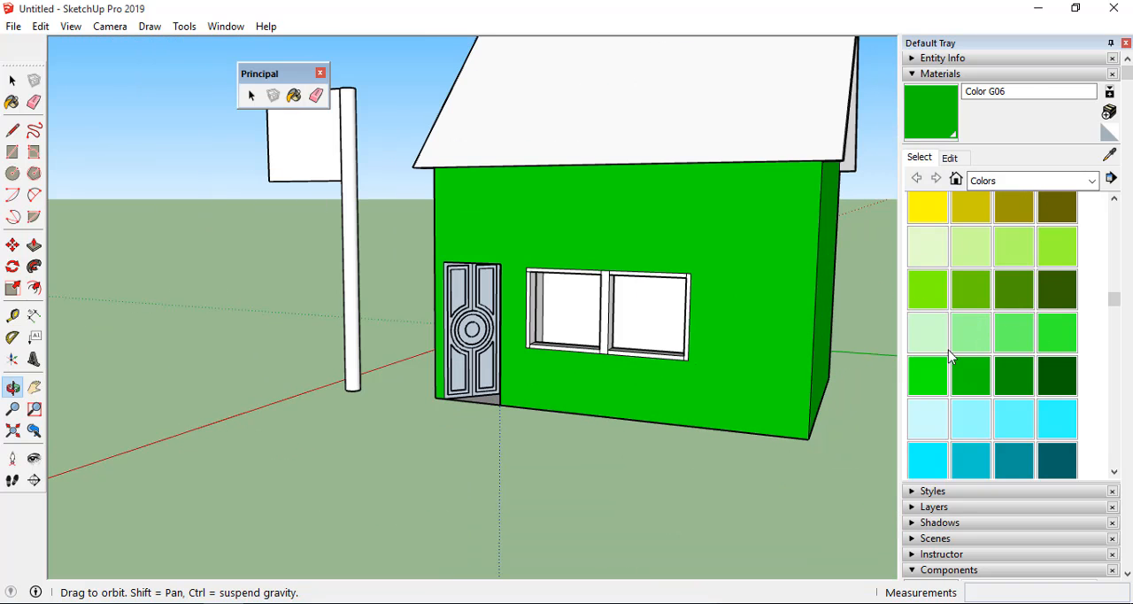
pyautogui.moveTo(602, 298); pyautogui.dragTo(678, 331)
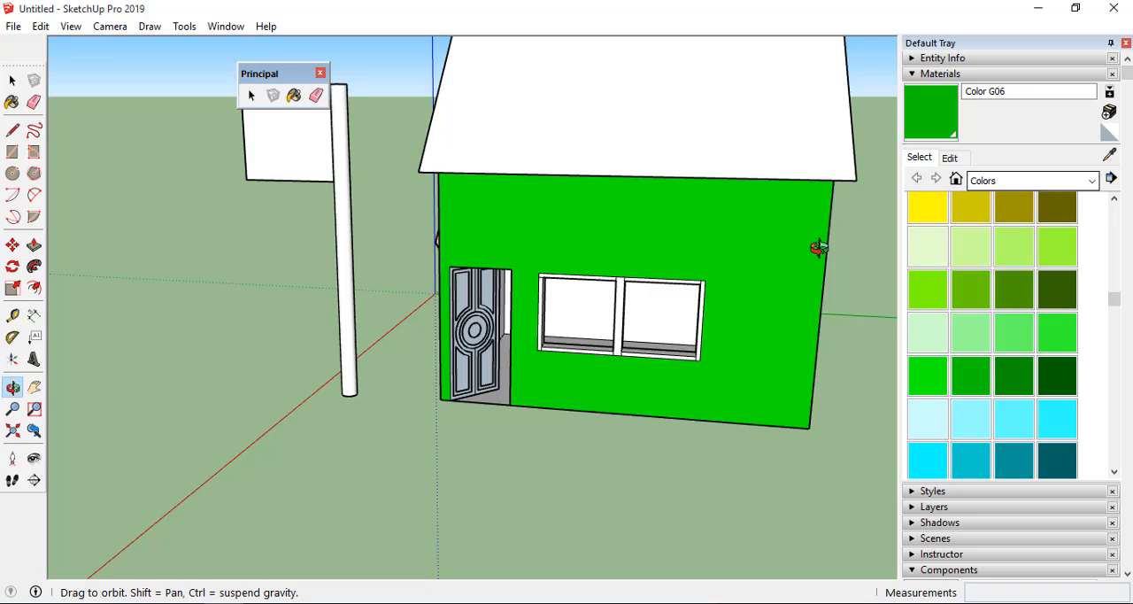
pyautogui.moveTo(815, 245); pyautogui.dragTo(737, 301)
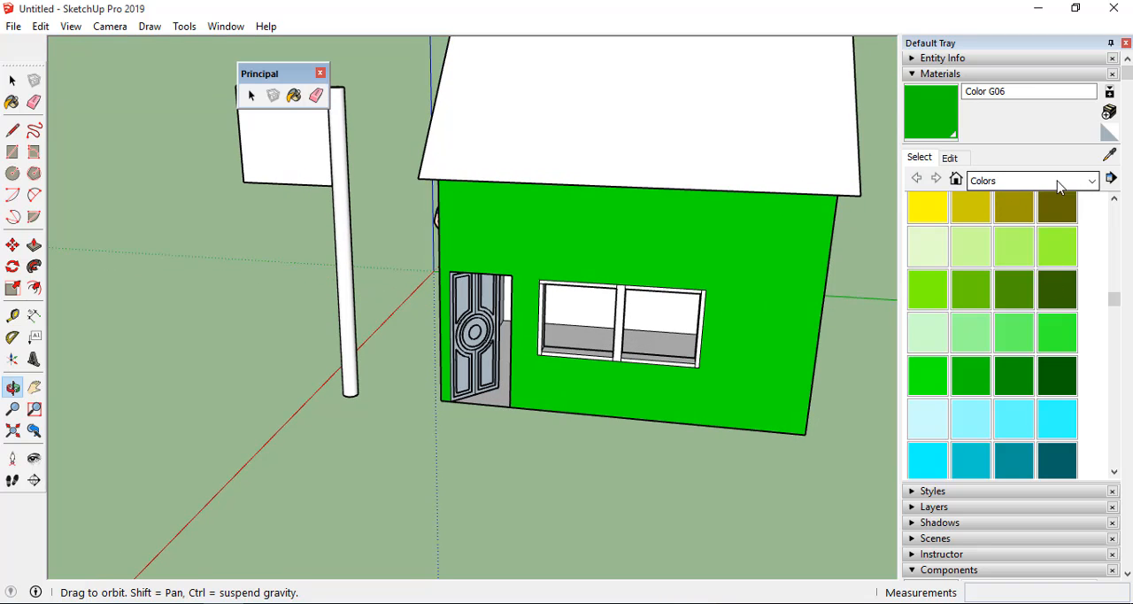
# Apply the Roofing Shingles GAF Estates material from the Roofing collection to the front roof slope.
pyautogui.click(1093, 181)
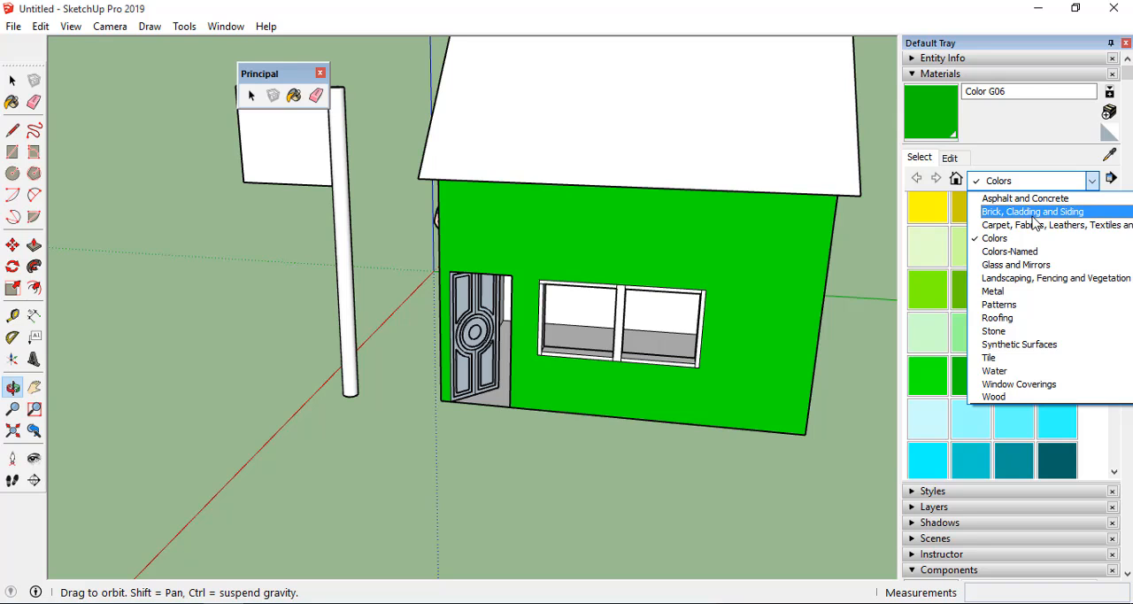
pyautogui.click(1001, 318)
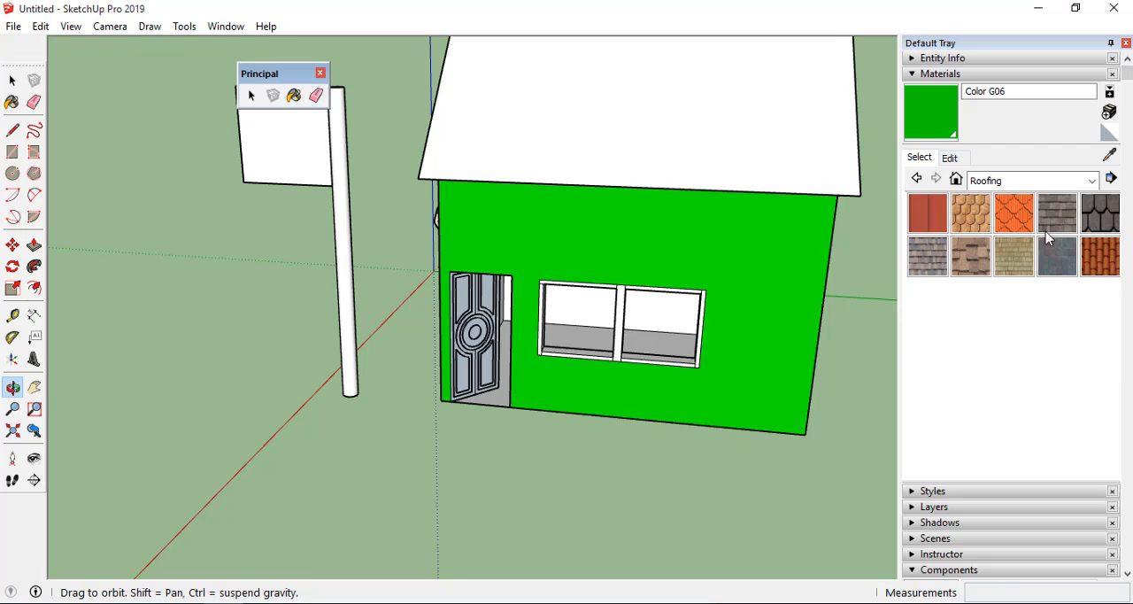
pyautogui.click(1102, 221)
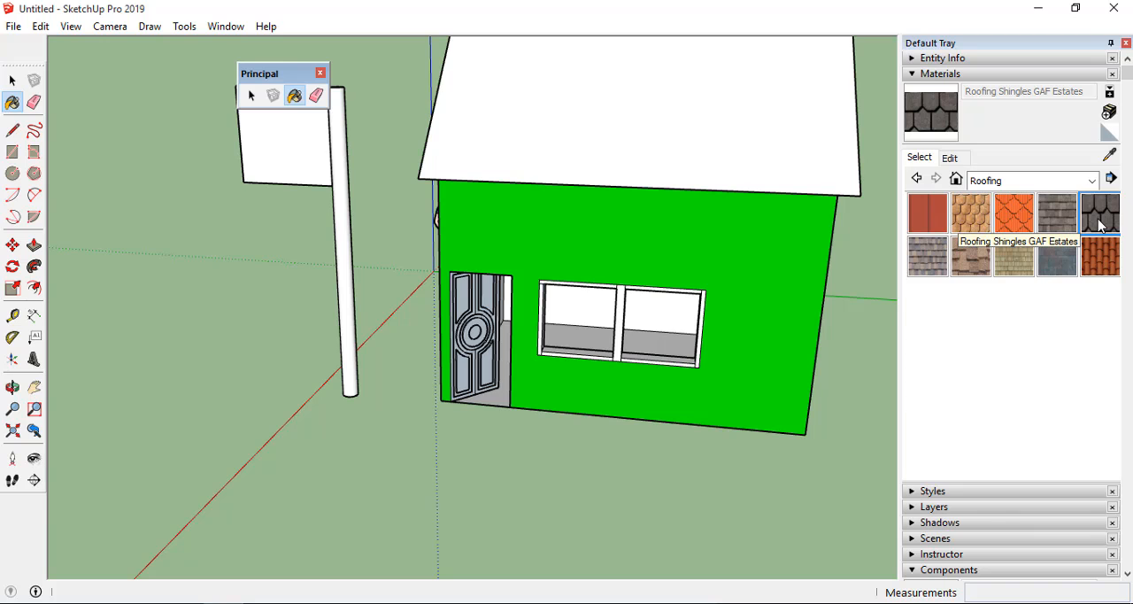
pyautogui.click(664, 142)
# Try green, blue, yellow-green and violet tints on the Roofing Shingles GAF Estates material using the color wheel.
pyautogui.scroll(-6, 607, 226)
pyautogui.moveTo(607, 228); pyautogui.dragTo(746, 197, button='middle')
pyautogui.scroll(5, 570, 158)
pyautogui.moveTo(569, 174); pyautogui.dragTo(507, 151, button='middle')
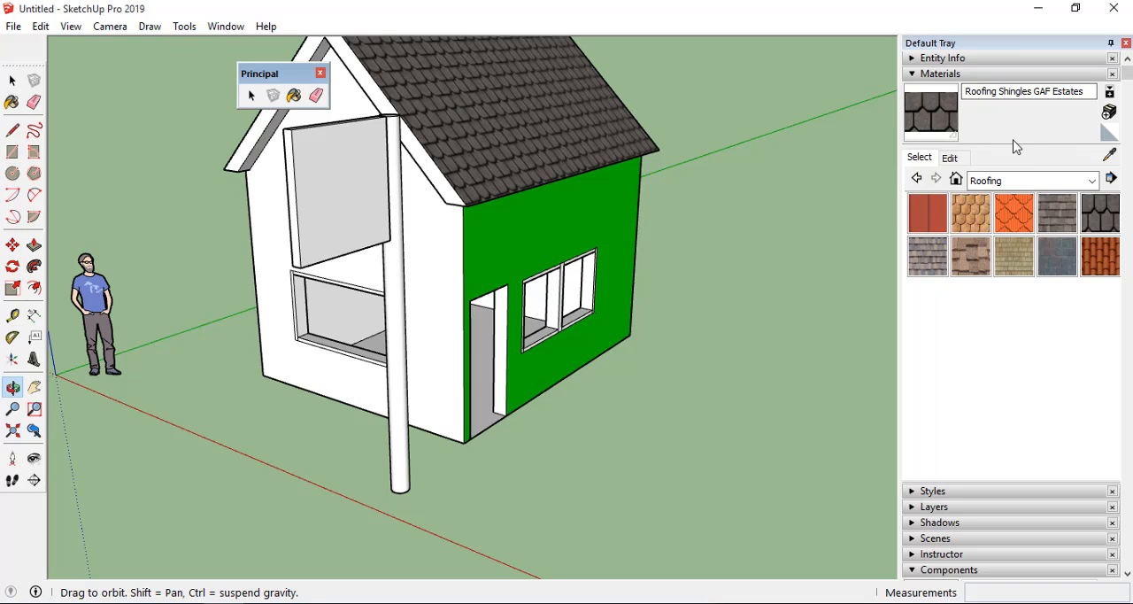
pyautogui.click(921, 161)
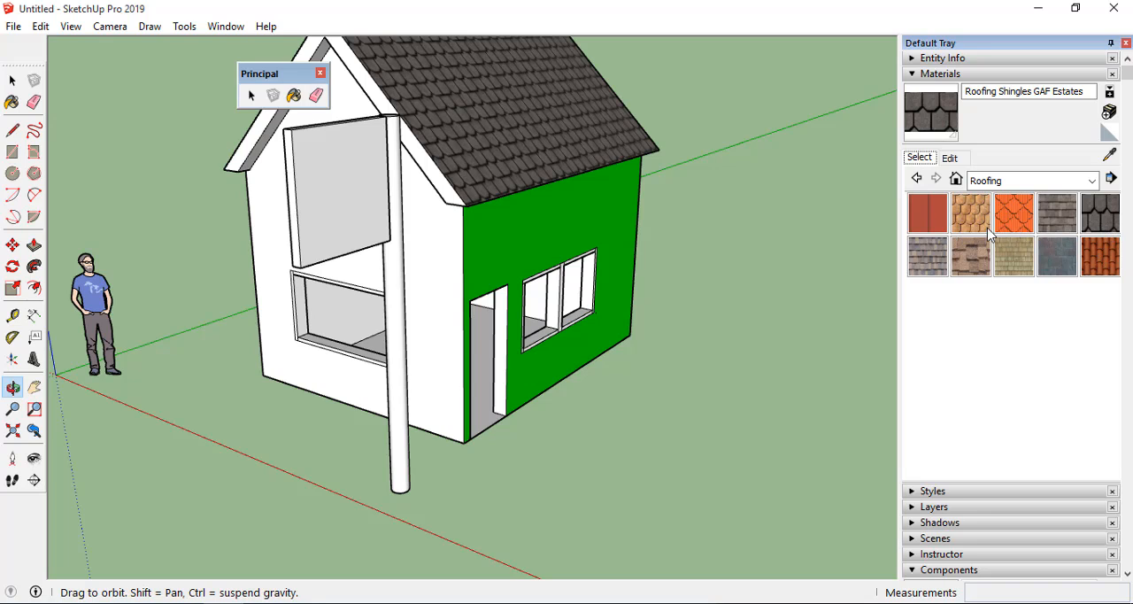
pyautogui.click(950, 160)
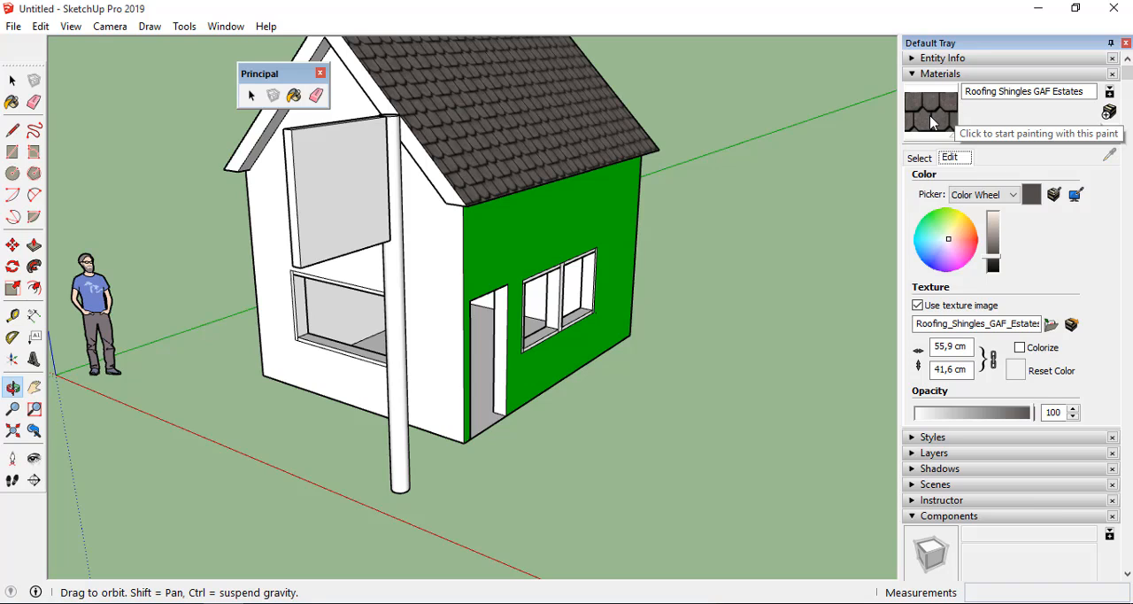
pyautogui.click(936, 222)
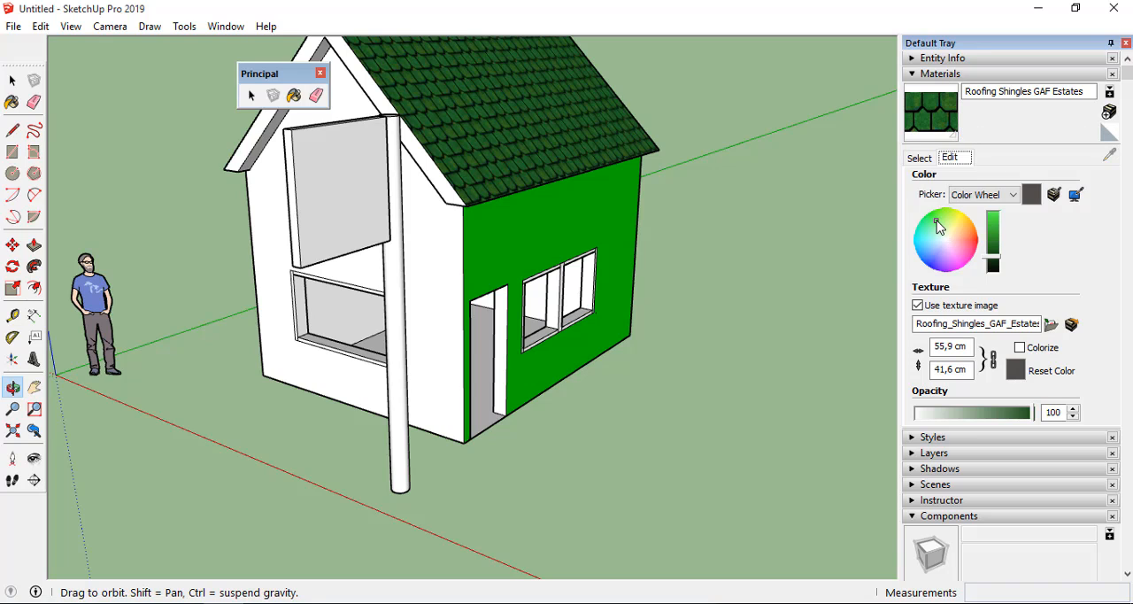
pyautogui.click(925, 238)
pyautogui.click(937, 257)
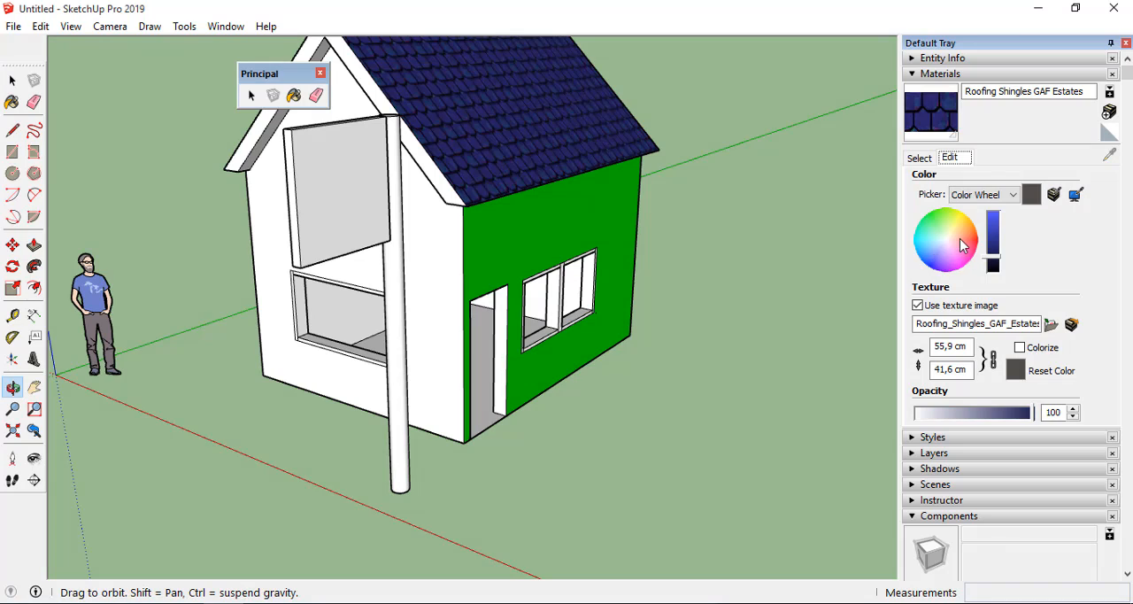
pyautogui.click(959, 238)
pyautogui.click(968, 225)
pyautogui.click(953, 216)
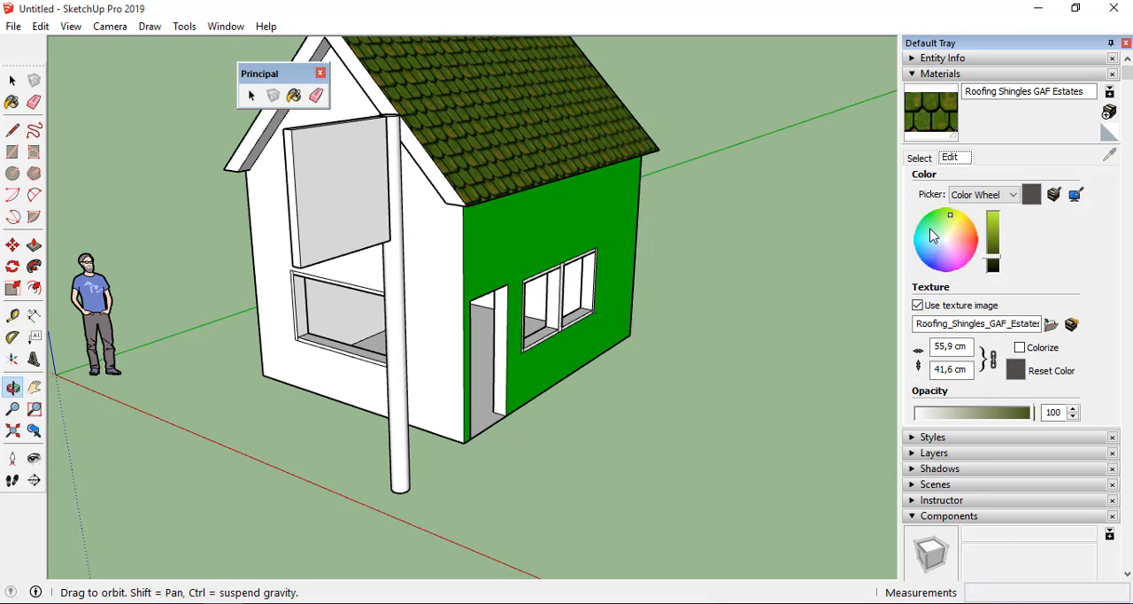
pyautogui.click(934, 234)
pyautogui.click(944, 249)
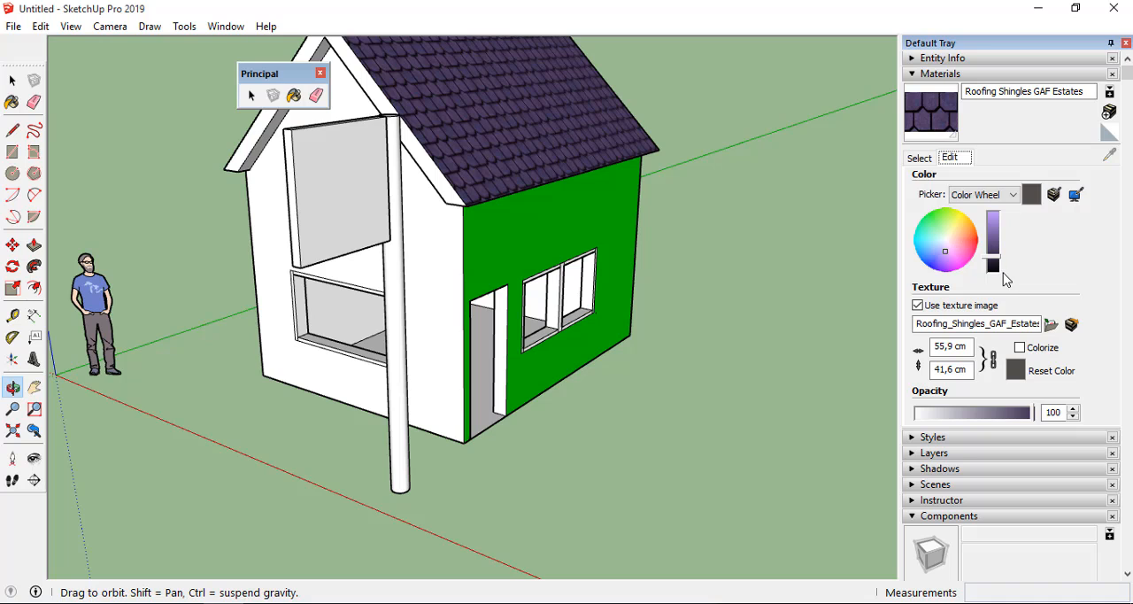
# Undo the shingle recoloring, keeping the front roof slope covered with the original Roofing Shingles GAF Estates texture.
pyautogui.hotkey('ctrl', 'z')
pyautogui.hotkey('ctrl', 'z')
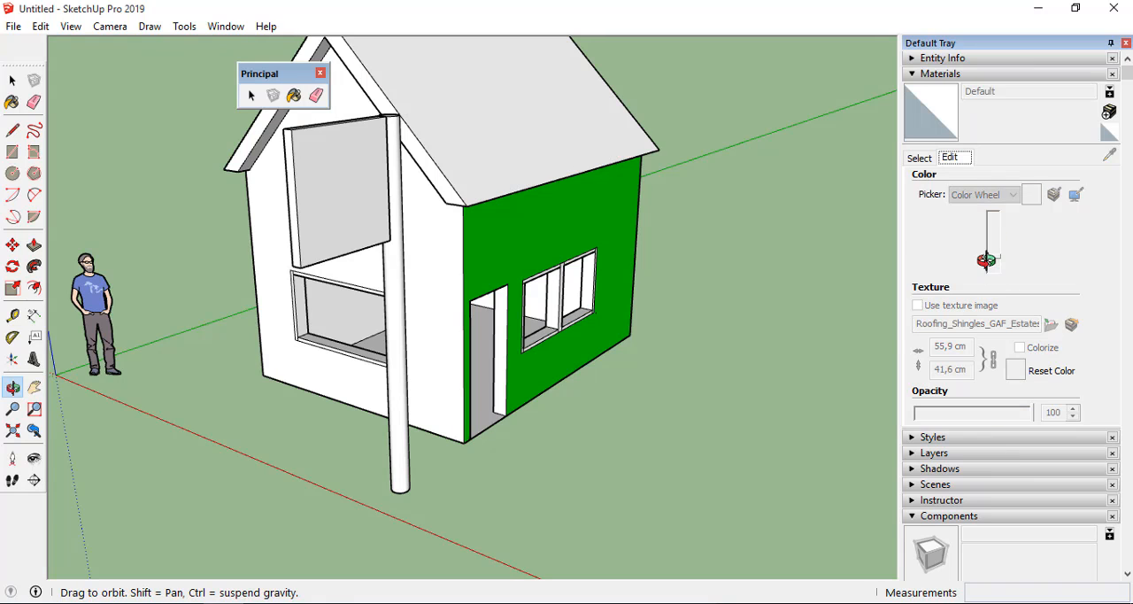
pyautogui.hotkey('ctrl', 'y')
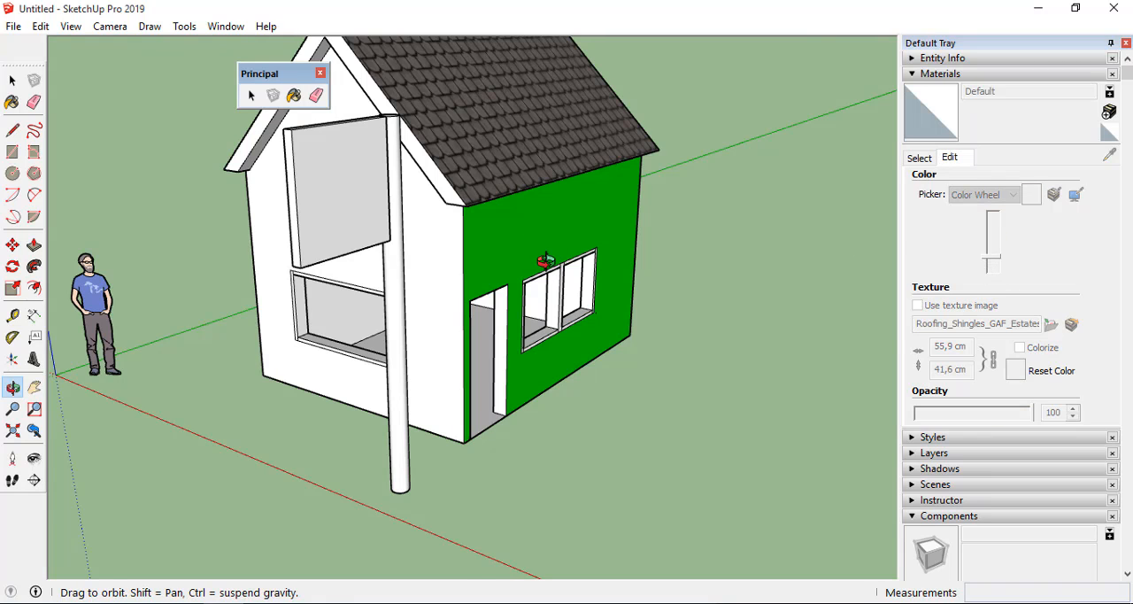
# Look through the list of available material collections and view the house from several angles on the signpost side.
pyautogui.moveTo(527, 248); pyautogui.dragTo(402, 324)
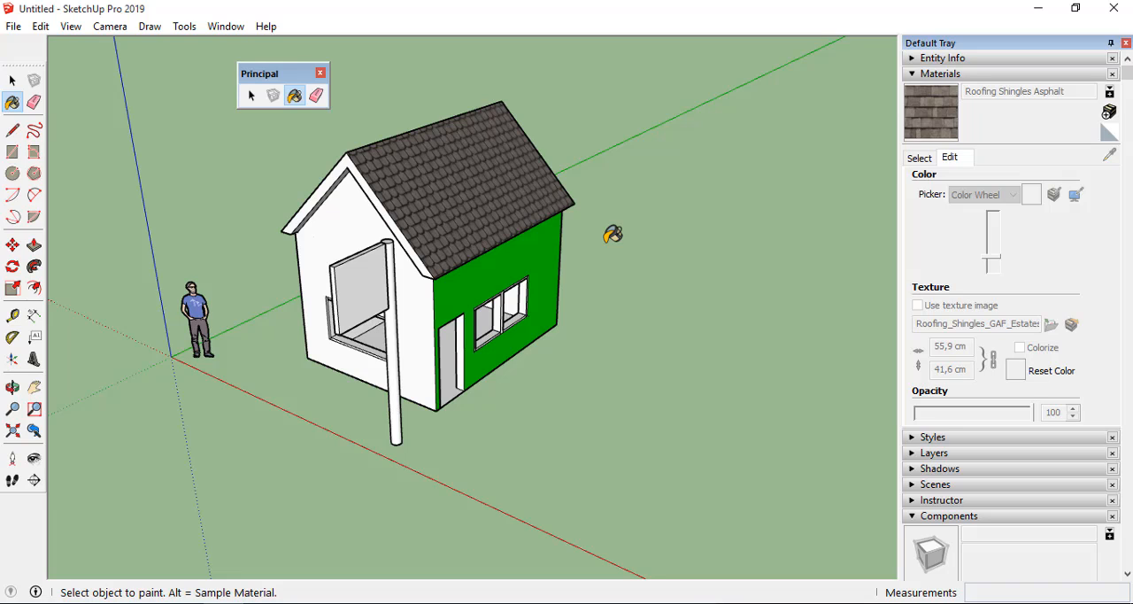
pyautogui.click(921, 160)
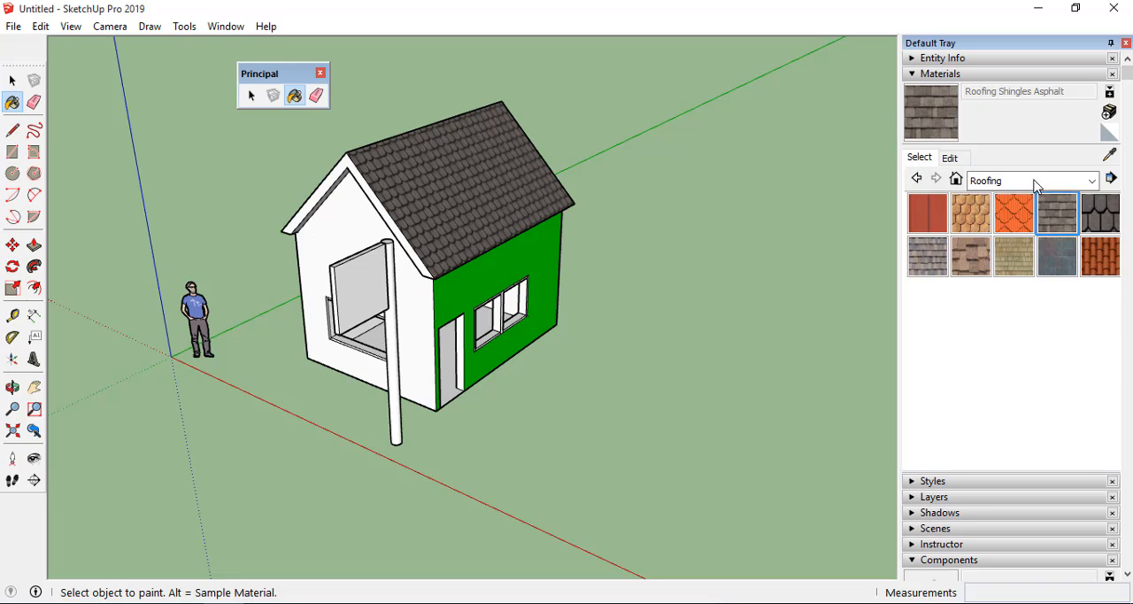
pyautogui.click(1095, 182)
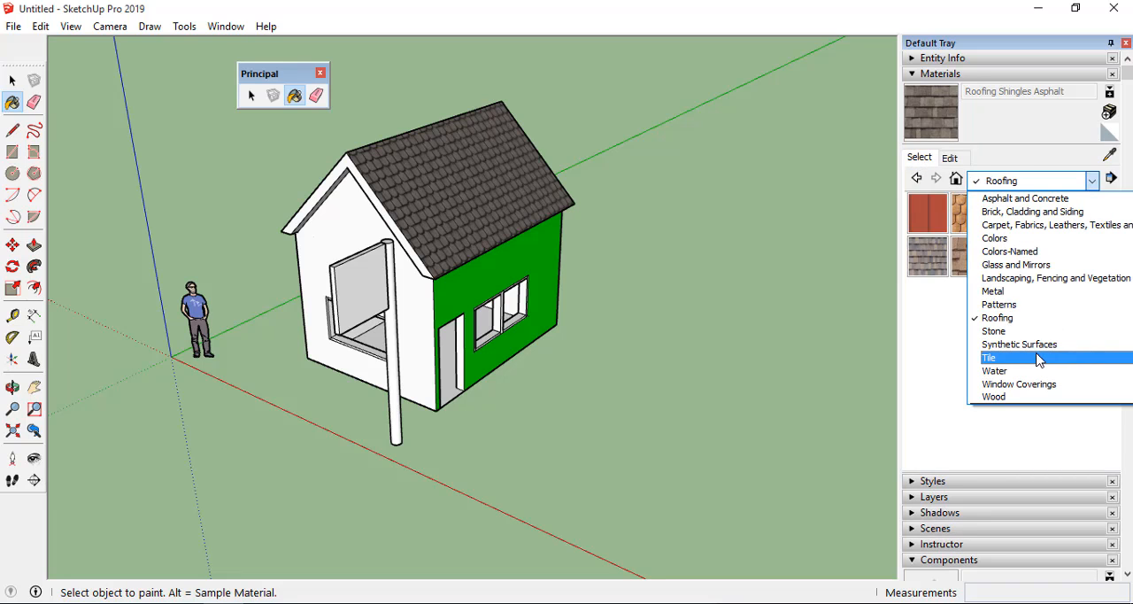
pyautogui.click(955, 351)
pyautogui.scroll(-1, 749, 343)
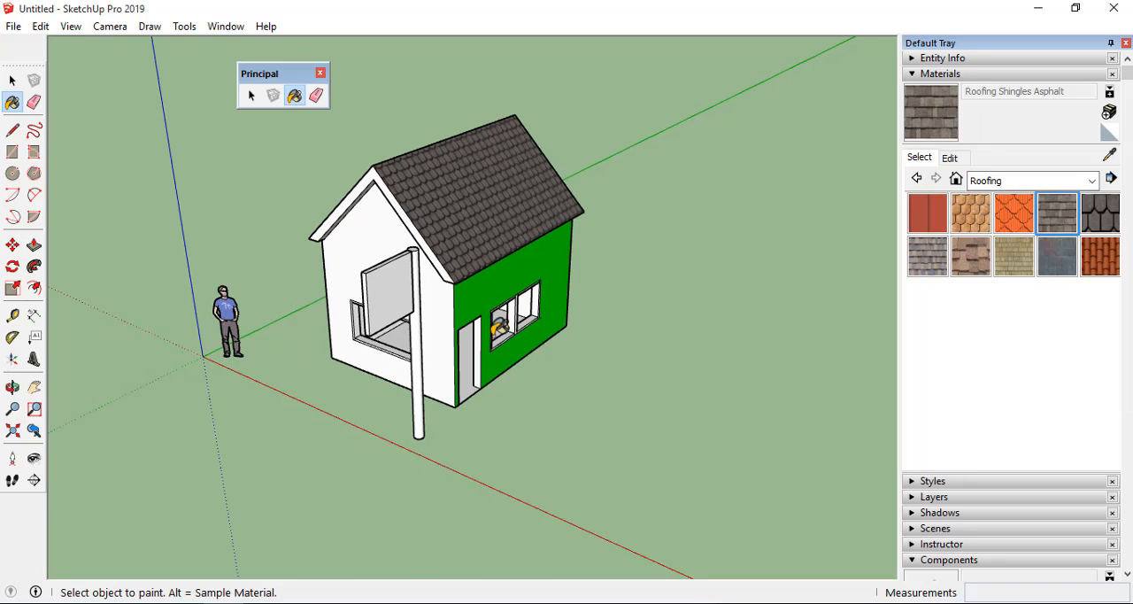
pyautogui.scroll(3, 404, 240)
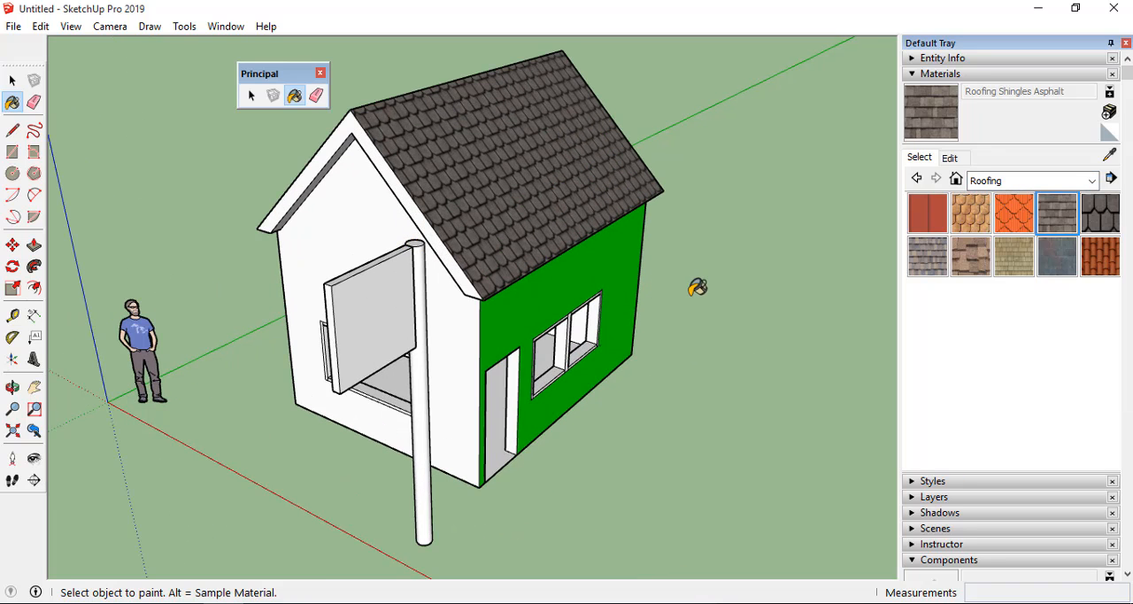
pyautogui.press('o')
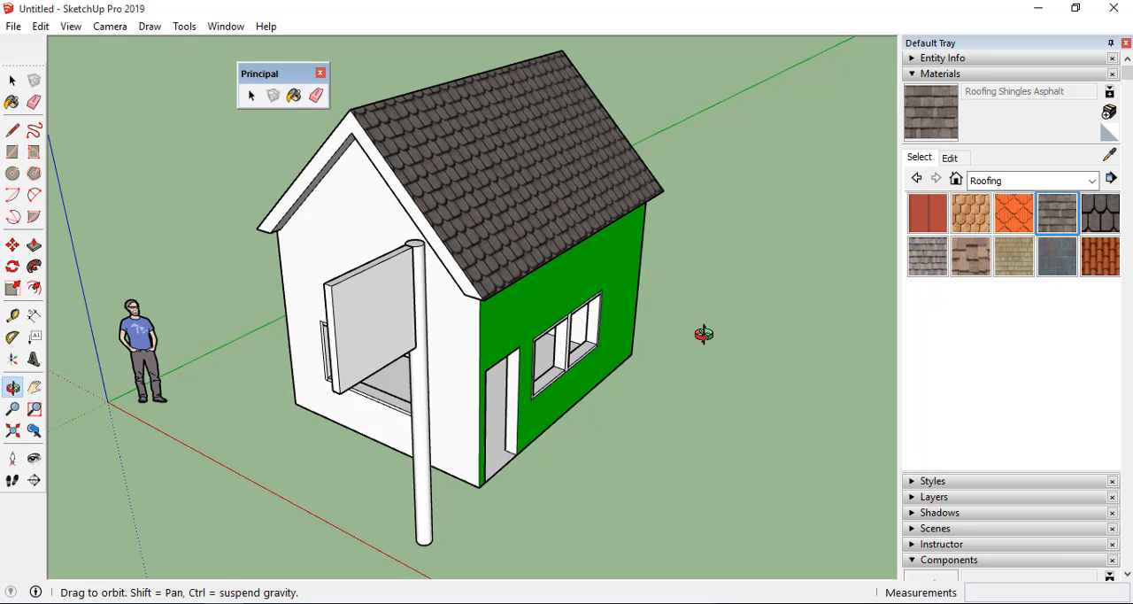
pyautogui.moveTo(703, 331); pyautogui.dragTo(315, 209)
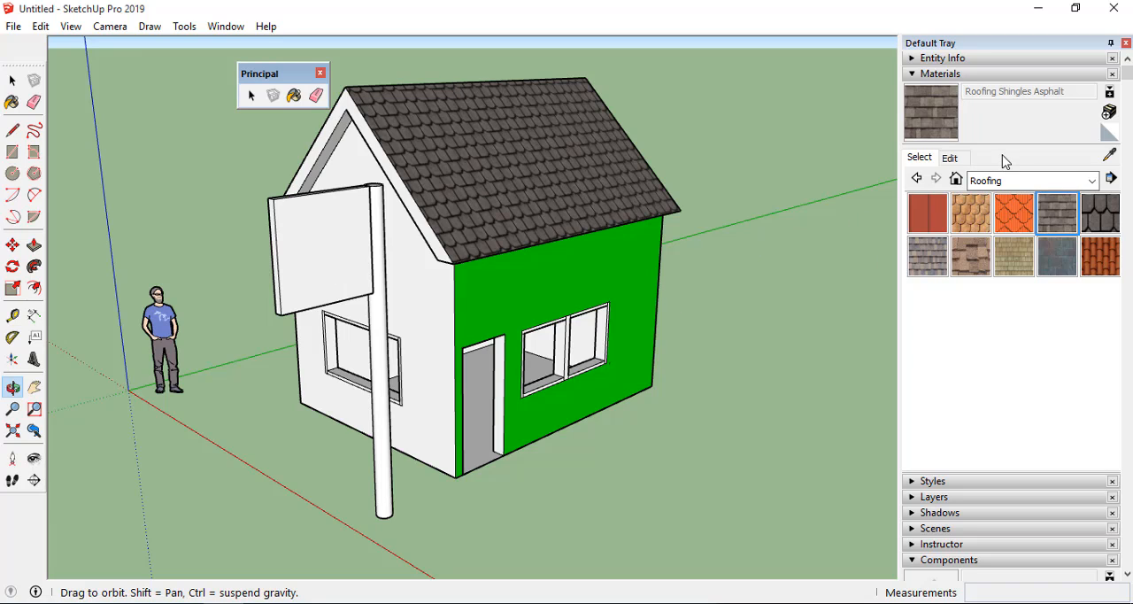
# Start a new material based on Roofing Shingles Asphalt and name it Nama_Baru.
pyautogui.click(1109, 113)
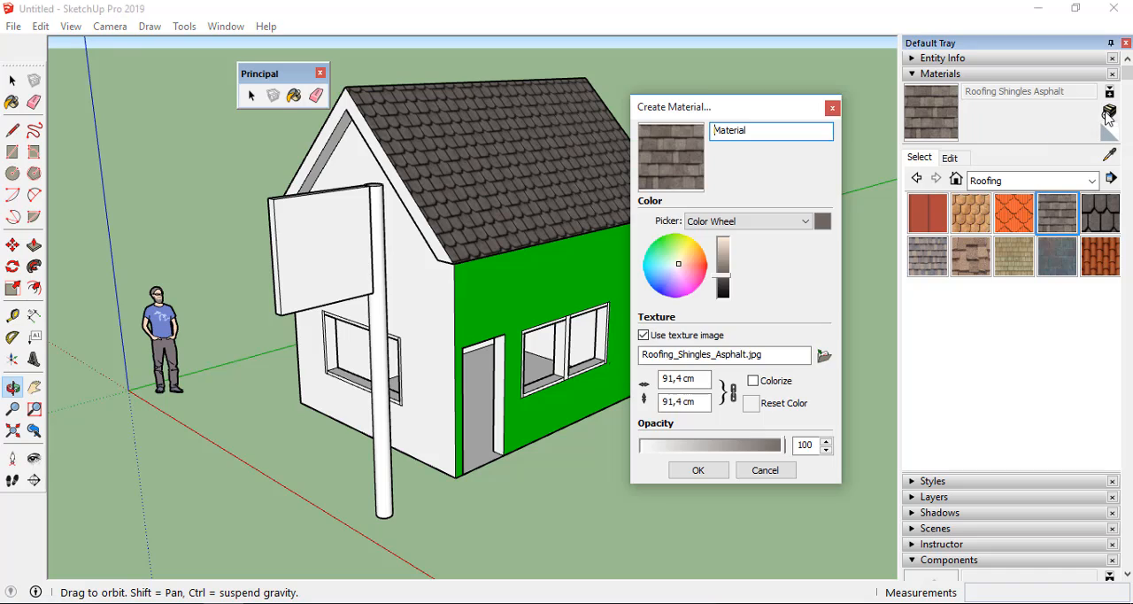
pyautogui.moveTo(741, 109); pyautogui.dragTo(780, 110)
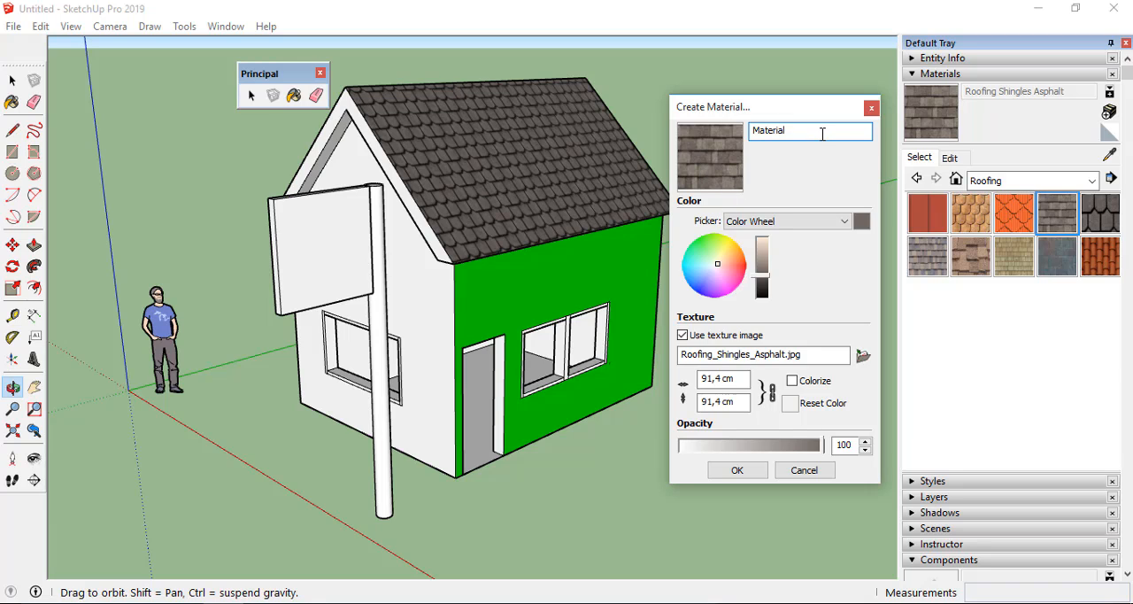
pyautogui.moveTo(822, 133); pyautogui.dragTo(706, 124)
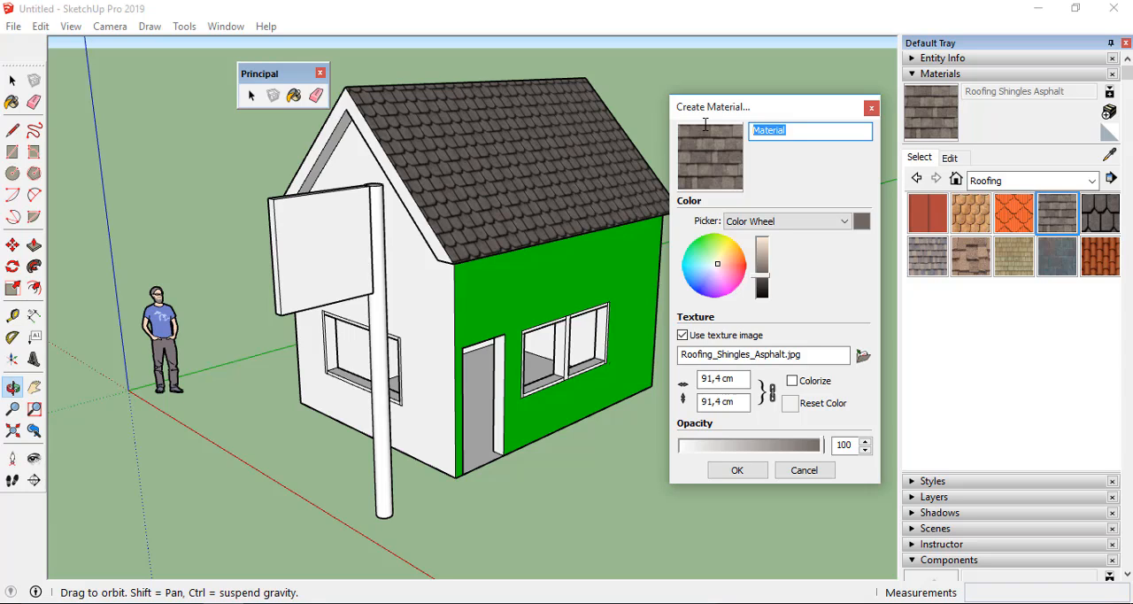
pyautogui.write('Nama_Baru')
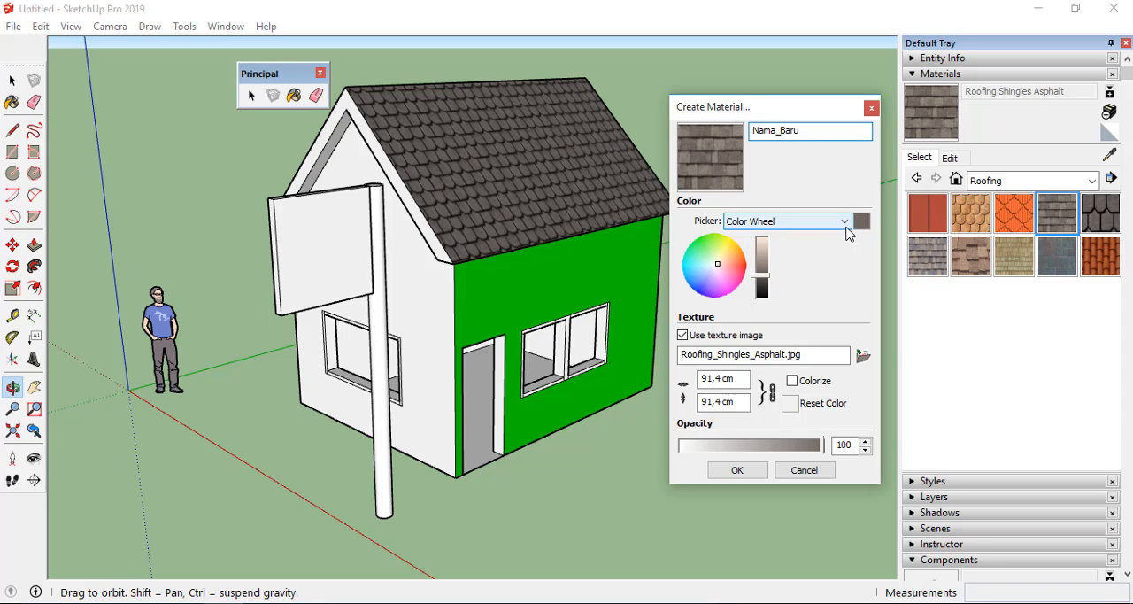
# Switch the new material's color picker through HLS, HSB and RGB and return it to Color Wheel.
pyautogui.click(742, 222)
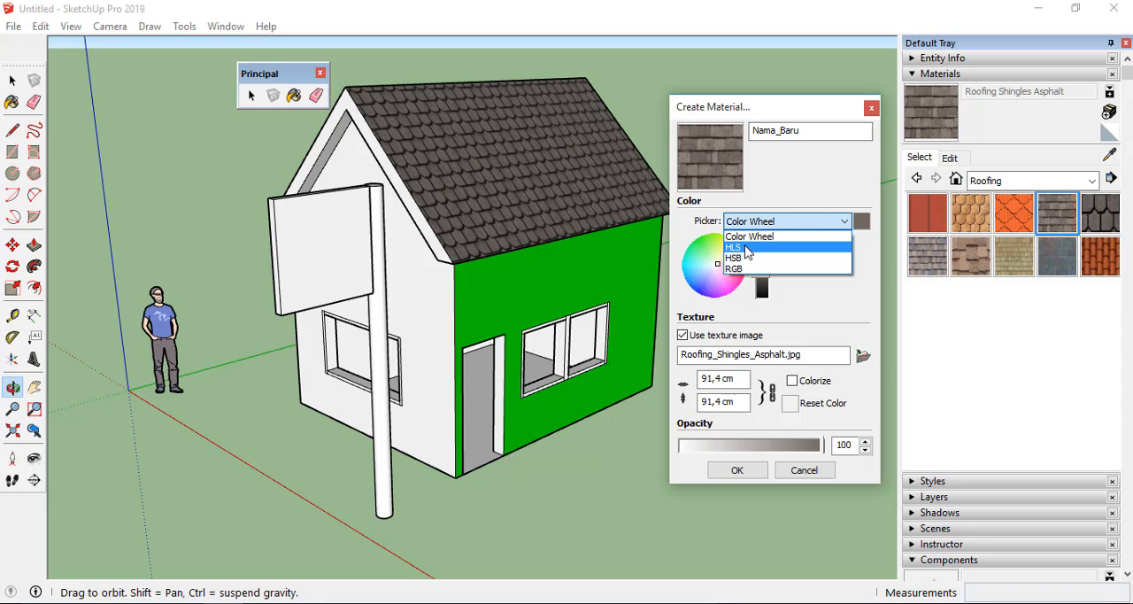
pyautogui.click(746, 249)
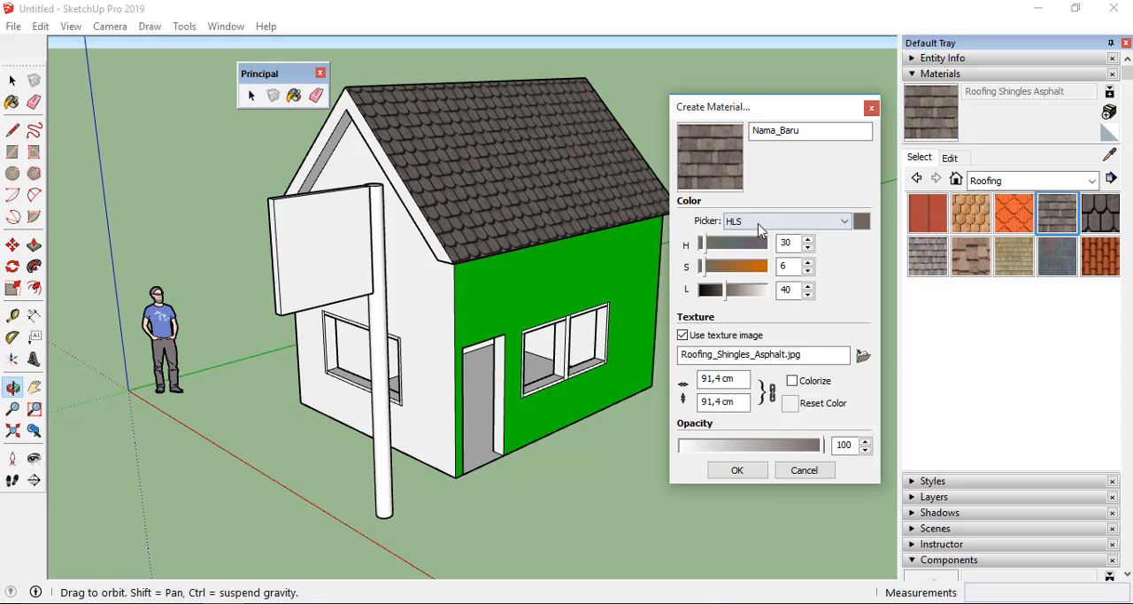
pyautogui.click(845, 223)
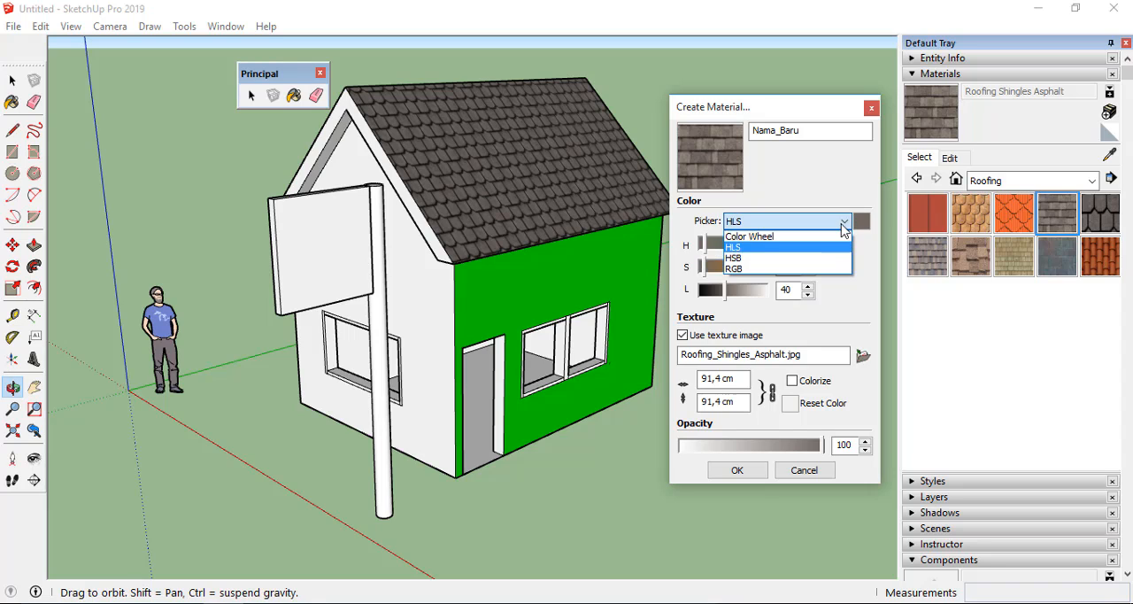
pyautogui.click(739, 258)
pyautogui.click(784, 222)
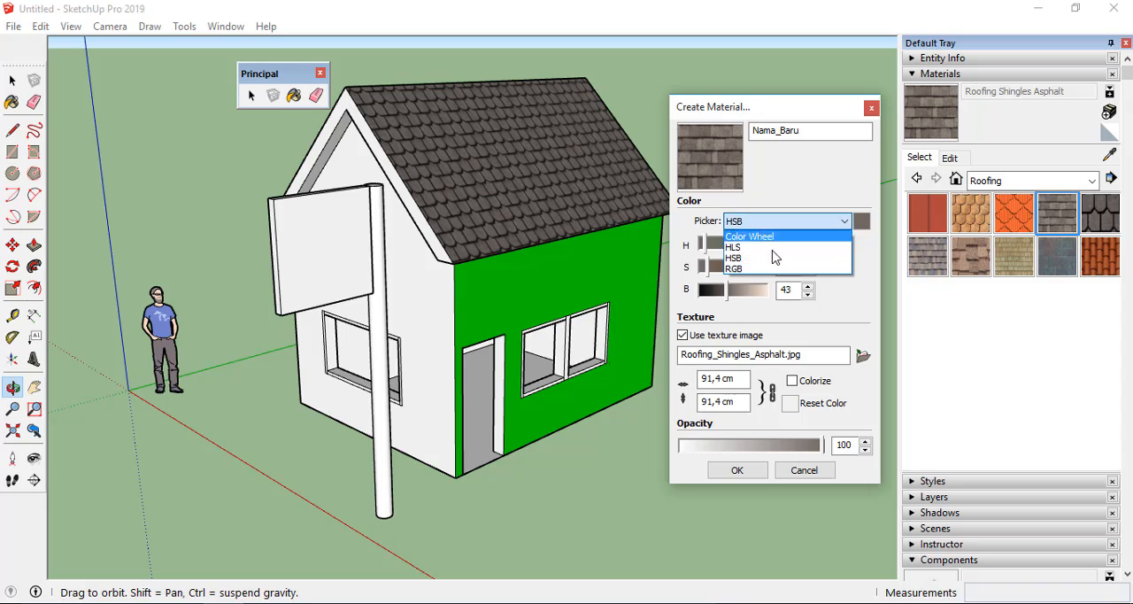
pyautogui.click(737, 268)
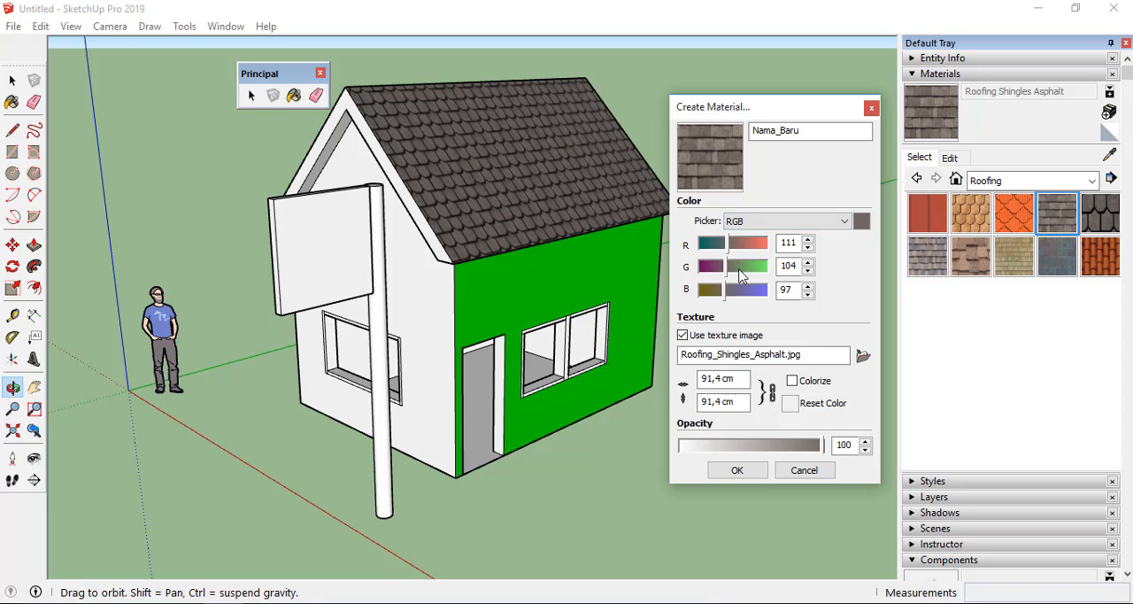
pyautogui.click(846, 223)
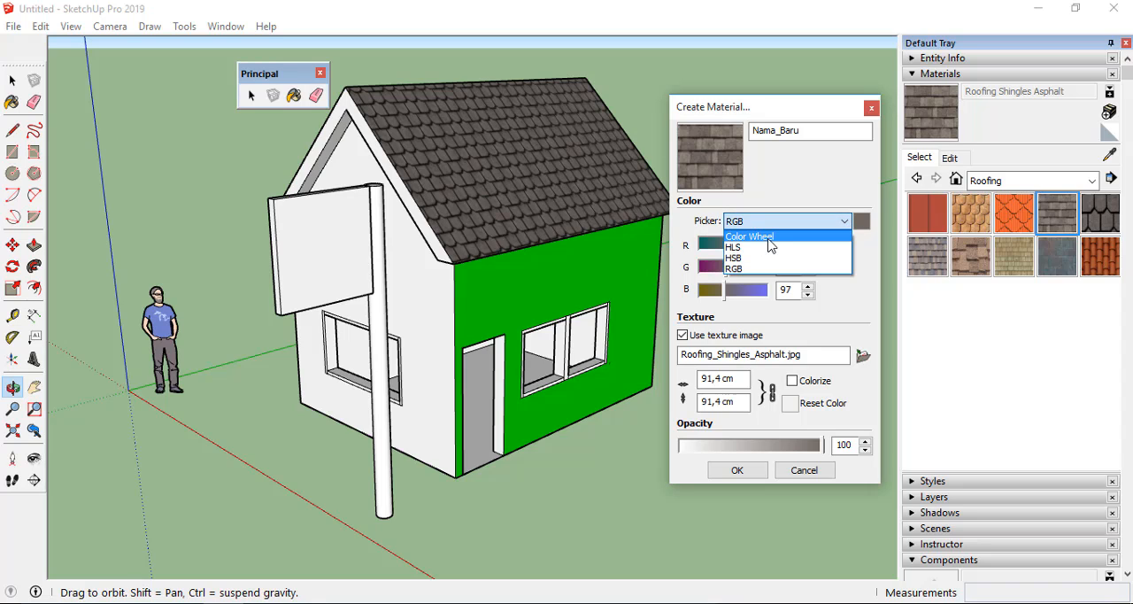
pyautogui.click(764, 239)
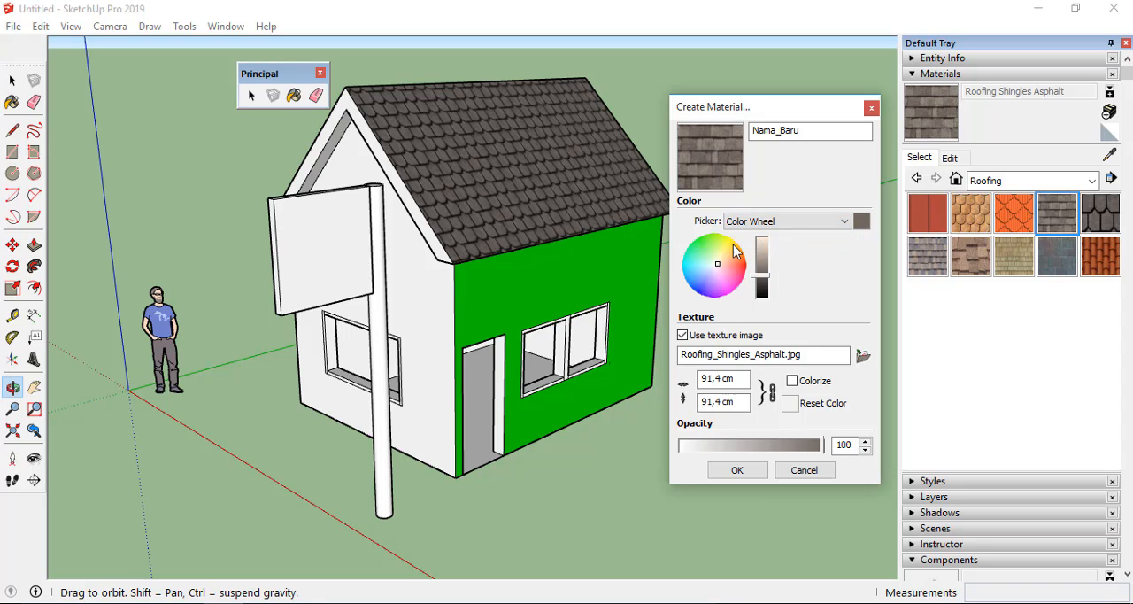
# Try several tints and brightness settings for the Nama_Baru material on the color wheel, ending with a green hue.
pyautogui.click(708, 248)
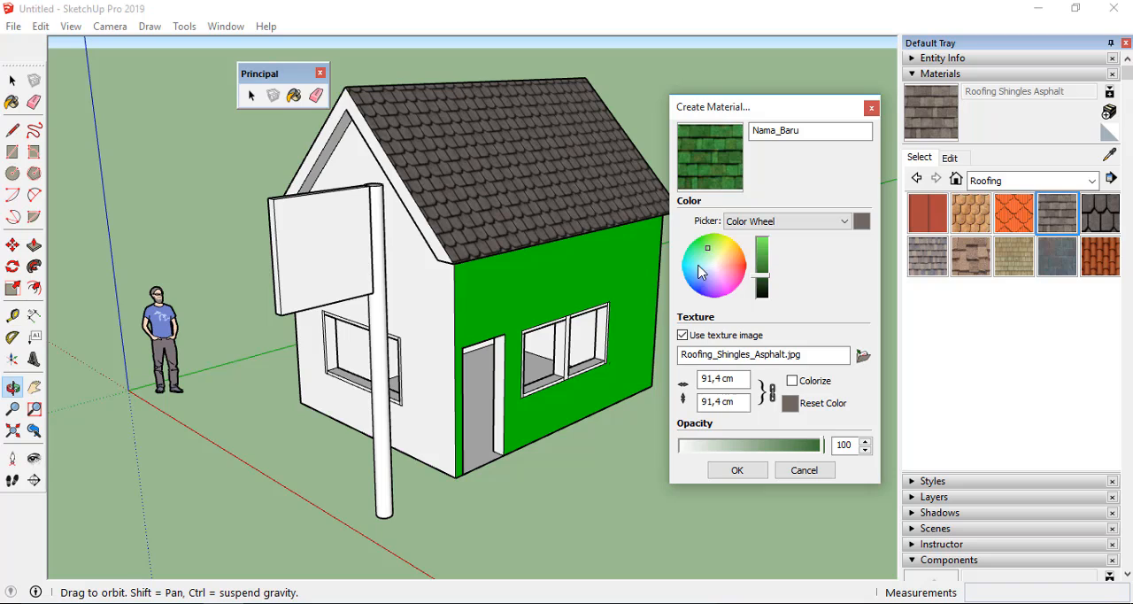
pyautogui.click(692, 275)
pyautogui.click(715, 280)
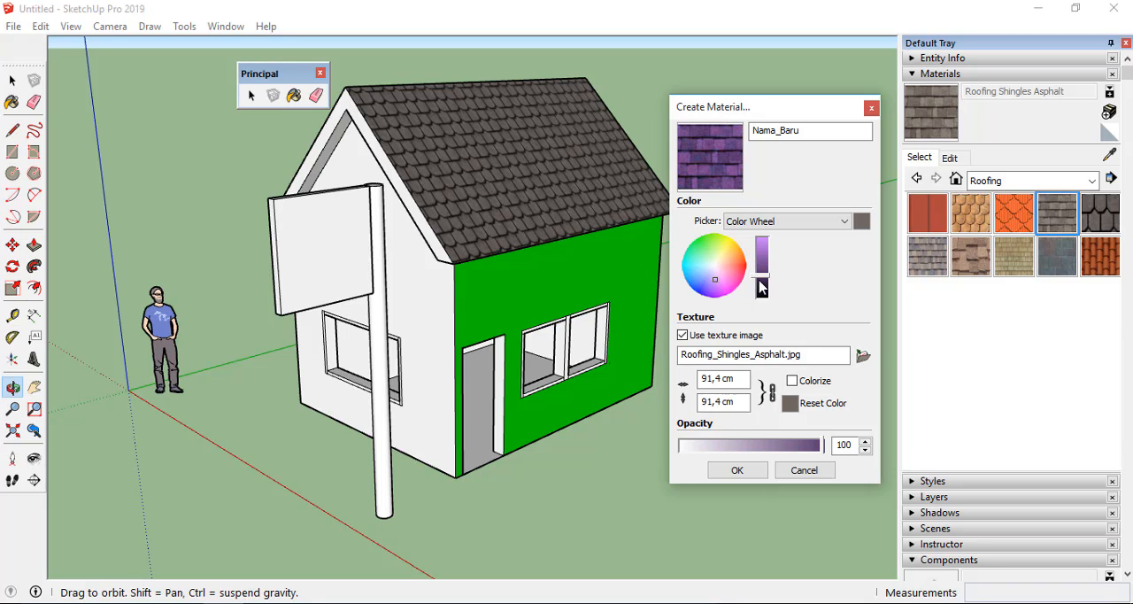
pyautogui.moveTo(764, 281)
pyautogui.mouseDown()
pyautogui.moveTo(766, 258)
pyautogui.moveTo(766, 276)
pyautogui.mouseUp()
pyautogui.click(710, 242)
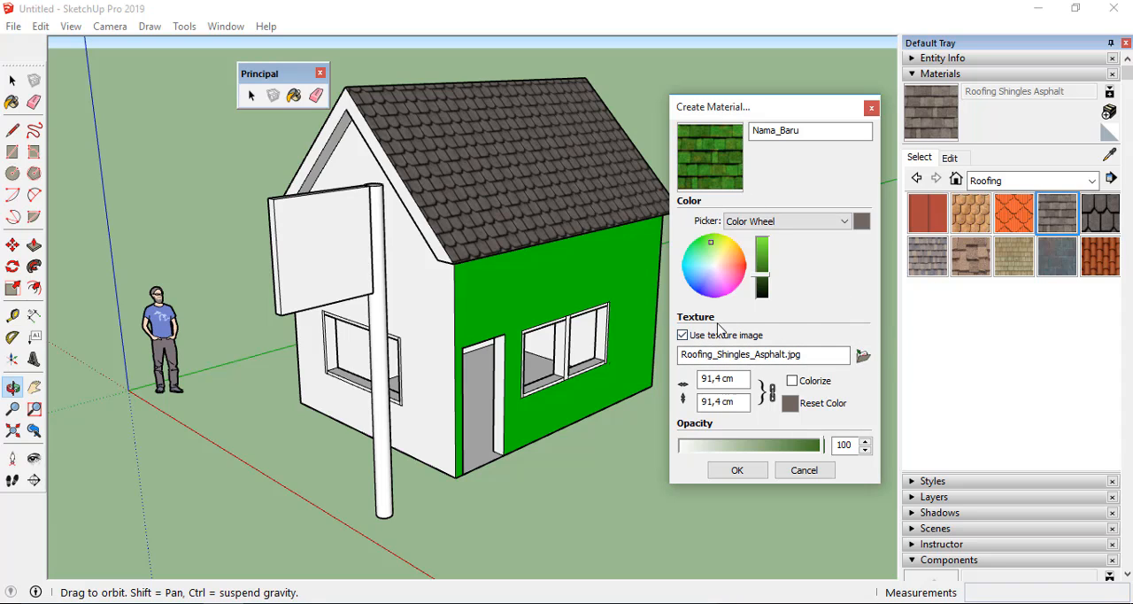
# Load the image 2f4ead1d7551f18e11f21f23c298676b from the Pictures folder in Downloads as the Nama_Baru material's texture.
pyautogui.click(863, 356)
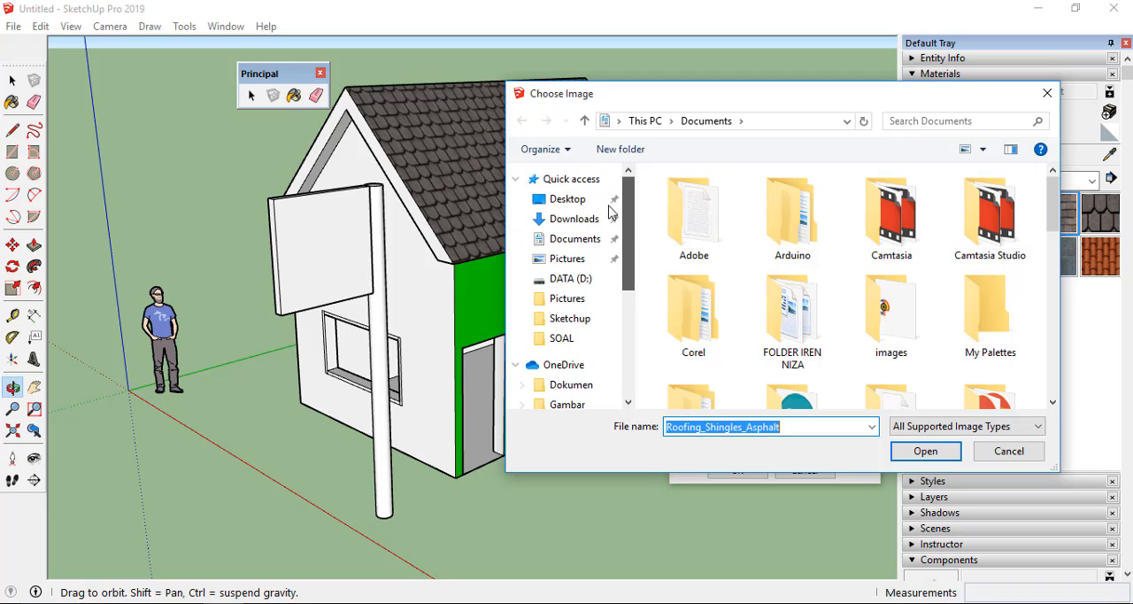
pyautogui.scroll(2, 633, 279)
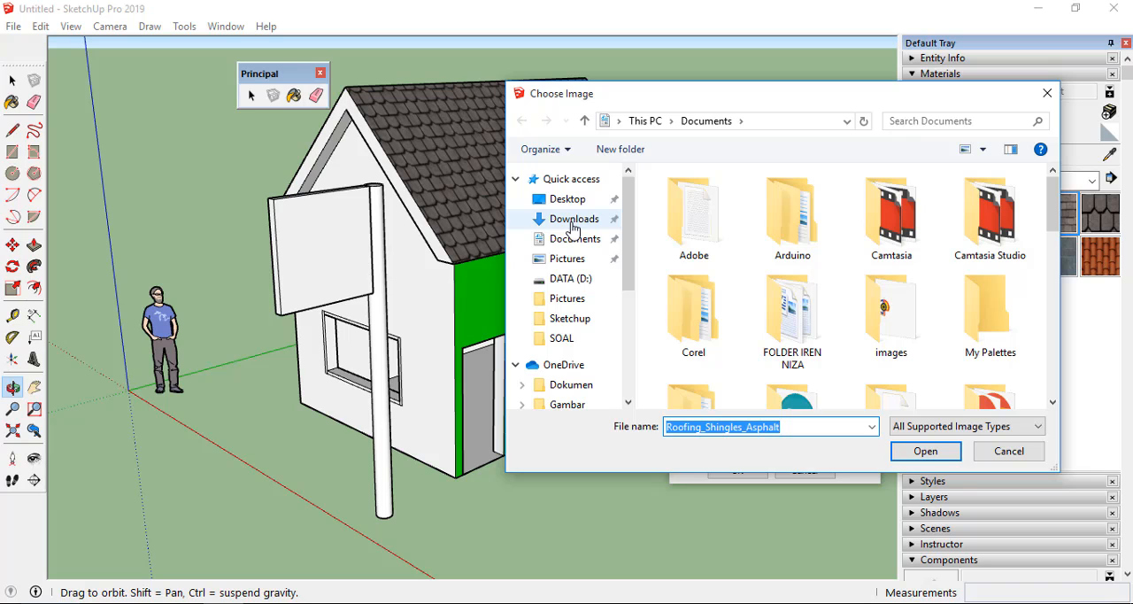
pyautogui.click(573, 221)
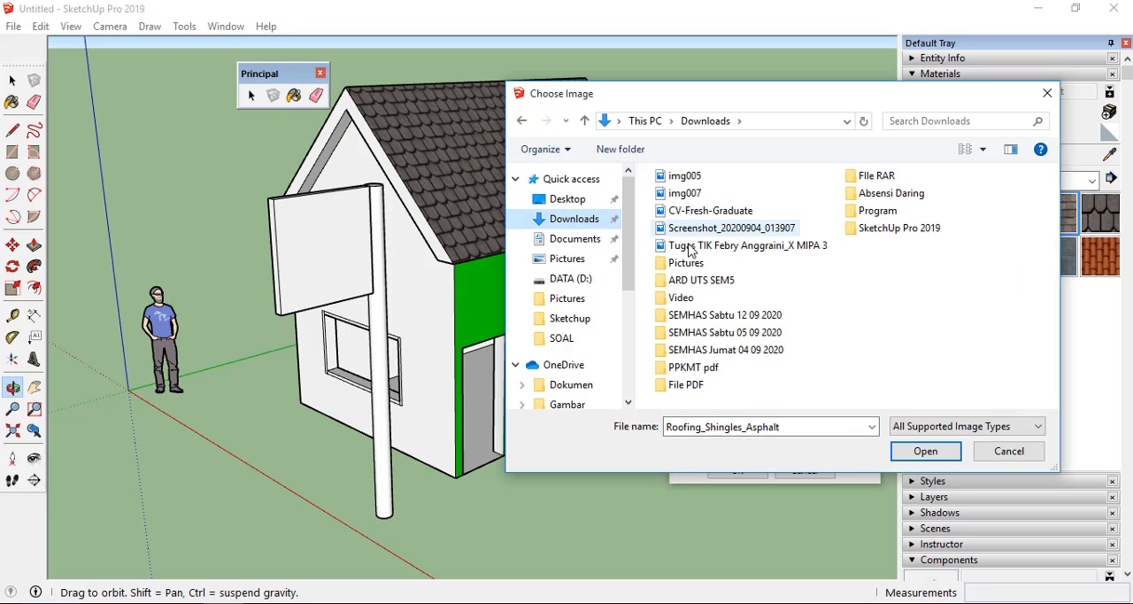
pyautogui.doubleClick(681, 262)
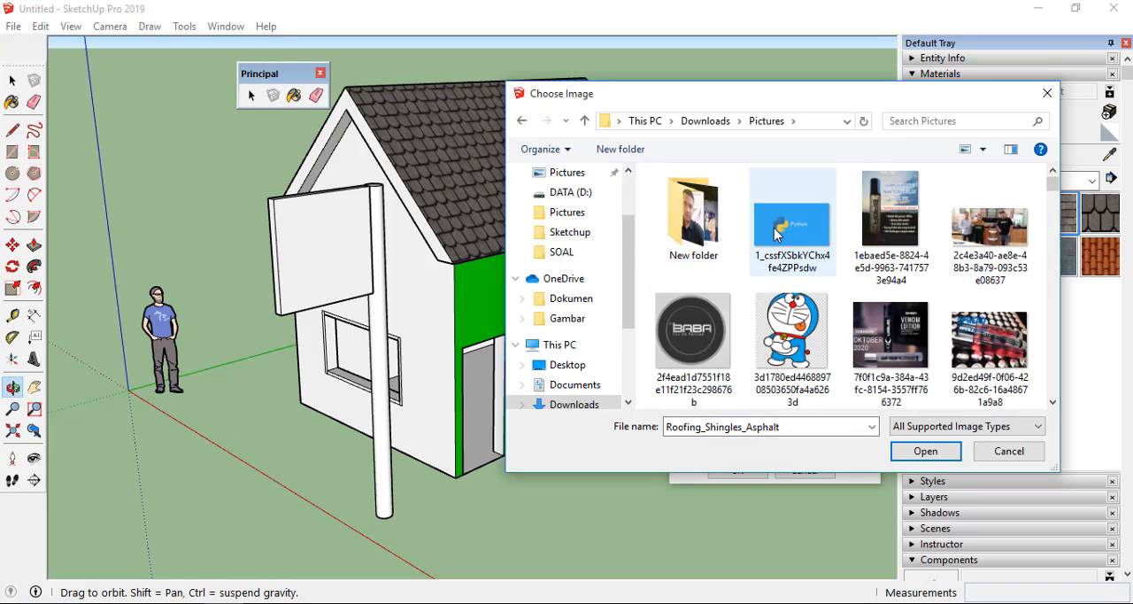
pyautogui.click(691, 329)
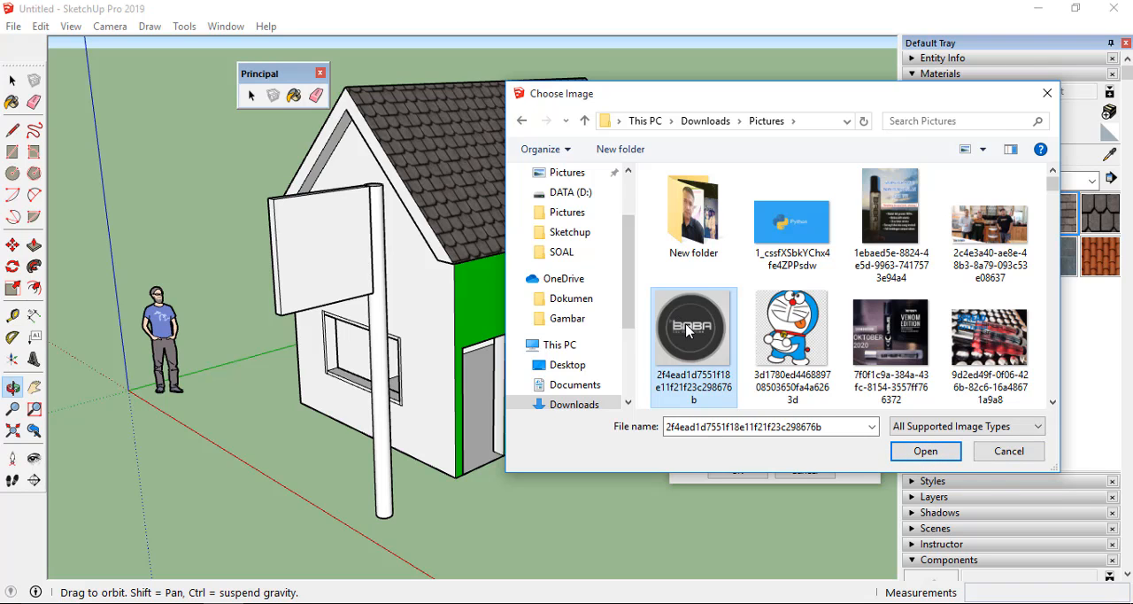
pyautogui.click(926, 452)
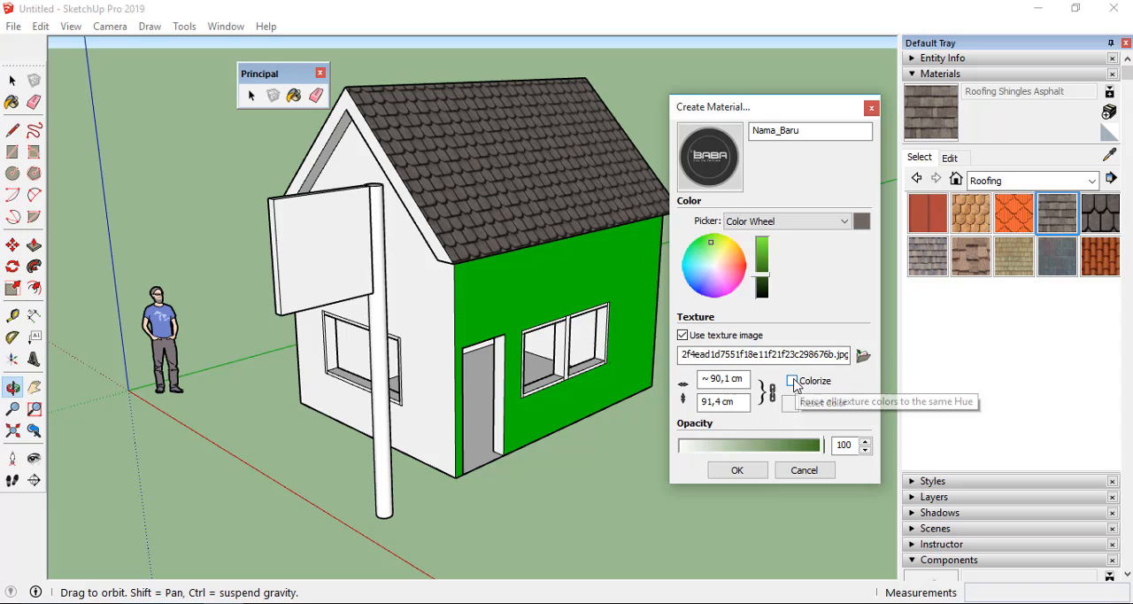
# Try the Colorize option and unlocking the texture's aspect ratio for Nama_Baru, then restore both settings.
pyautogui.click(793, 381)
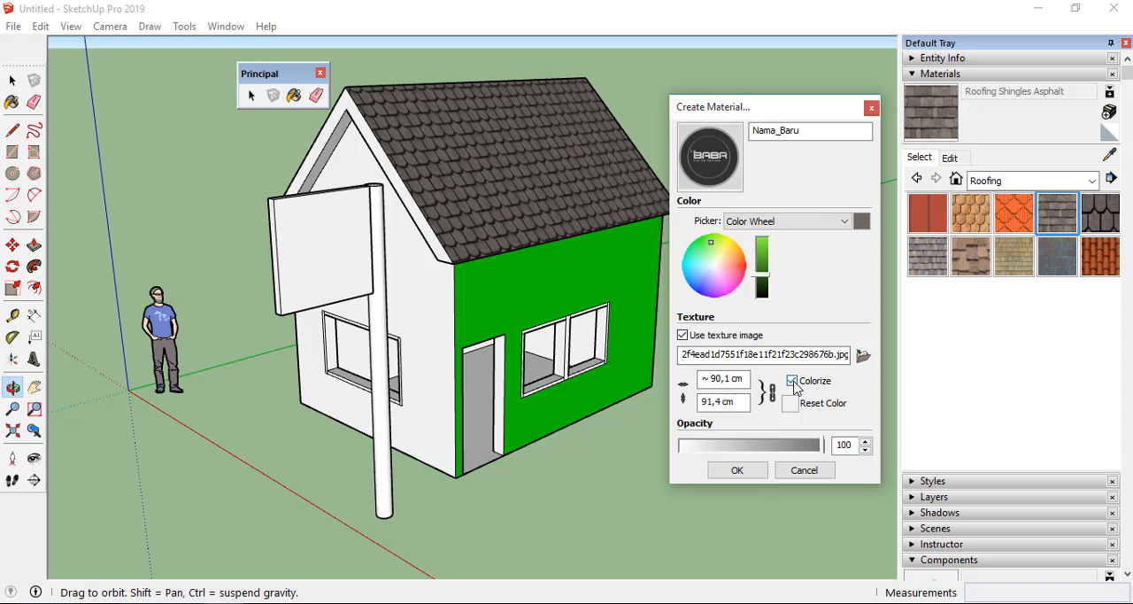
pyautogui.click(793, 382)
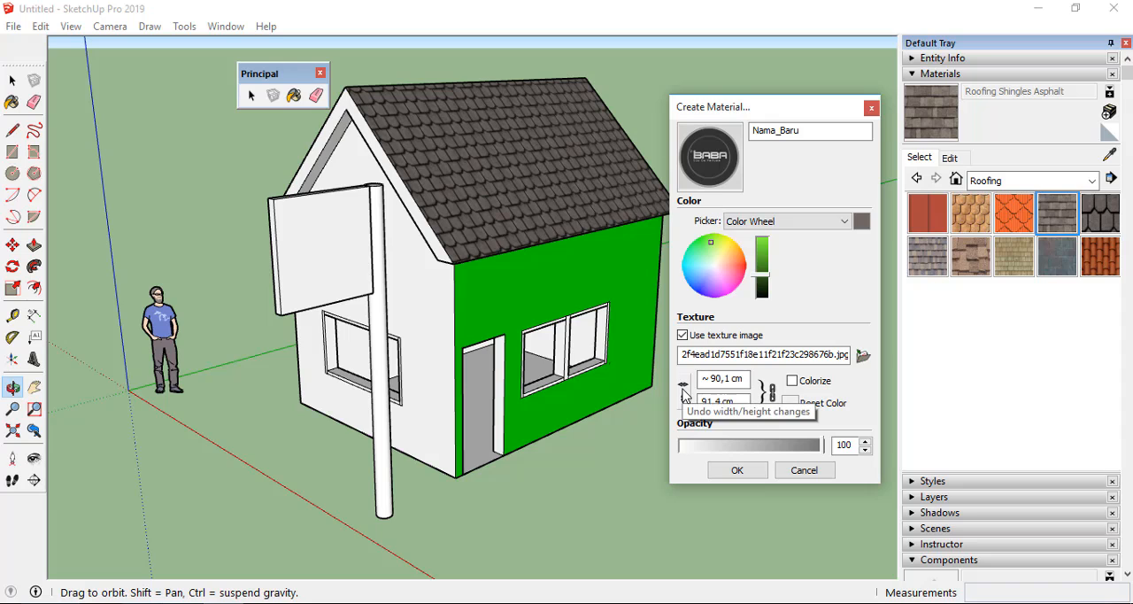
pyautogui.moveTo(745, 380); pyautogui.dragTo(730, 381)
pyautogui.click(773, 395)
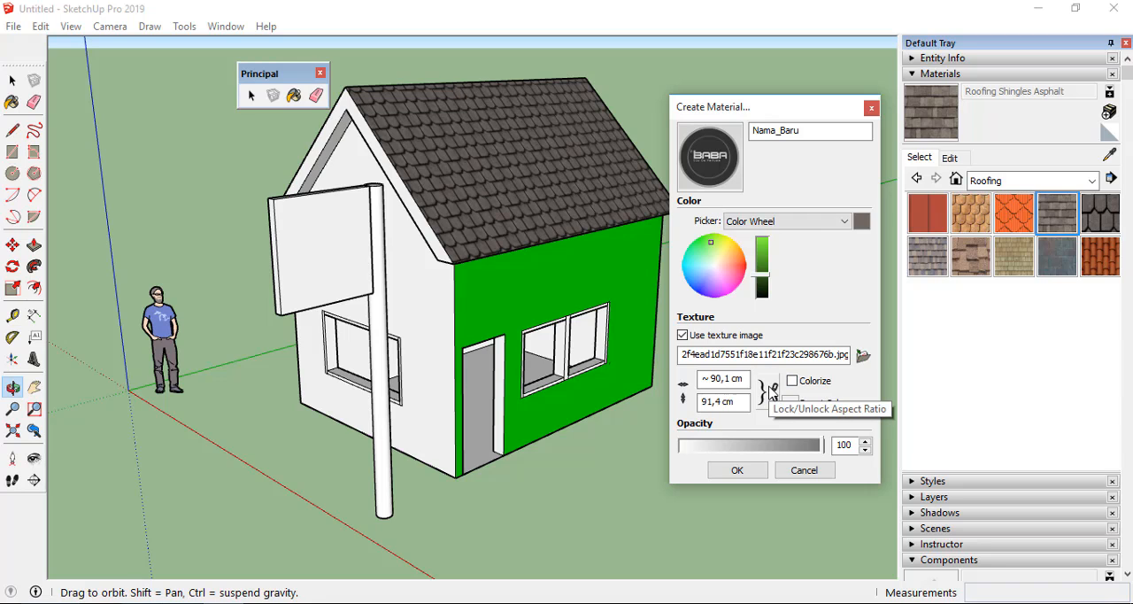
pyautogui.moveTo(738, 380); pyautogui.dragTo(698, 384)
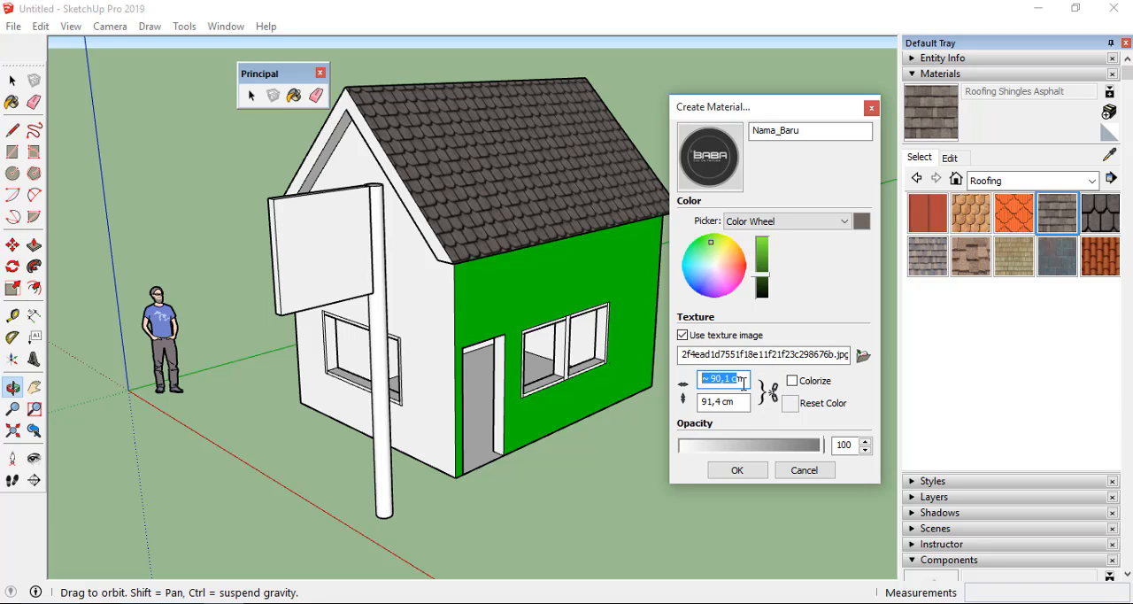
pyautogui.moveTo(744, 380); pyautogui.dragTo(708, 380)
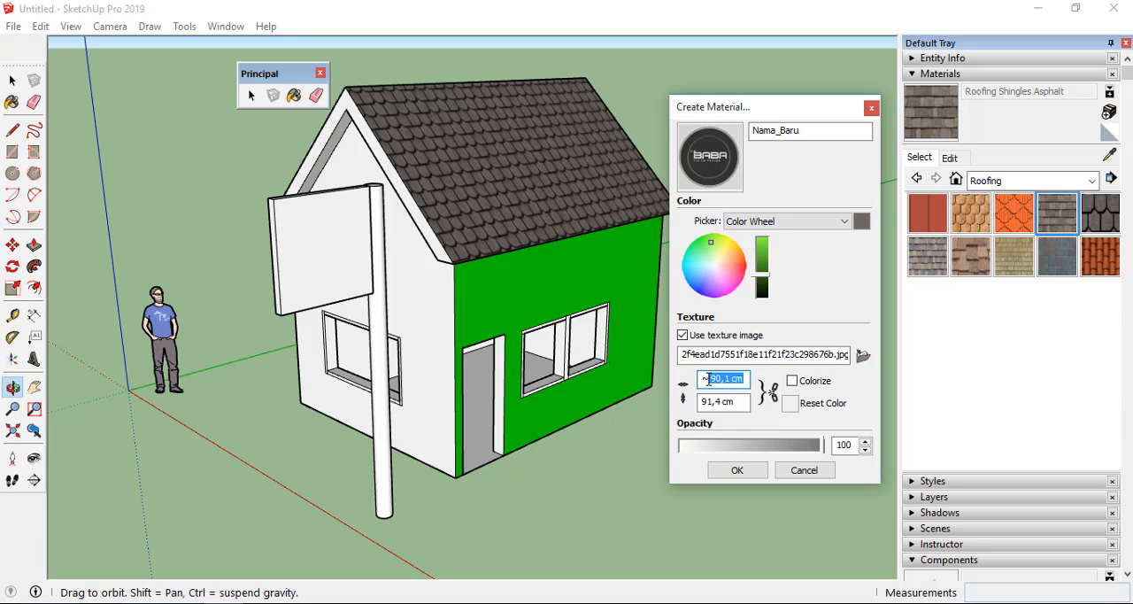
pyautogui.click(772, 398)
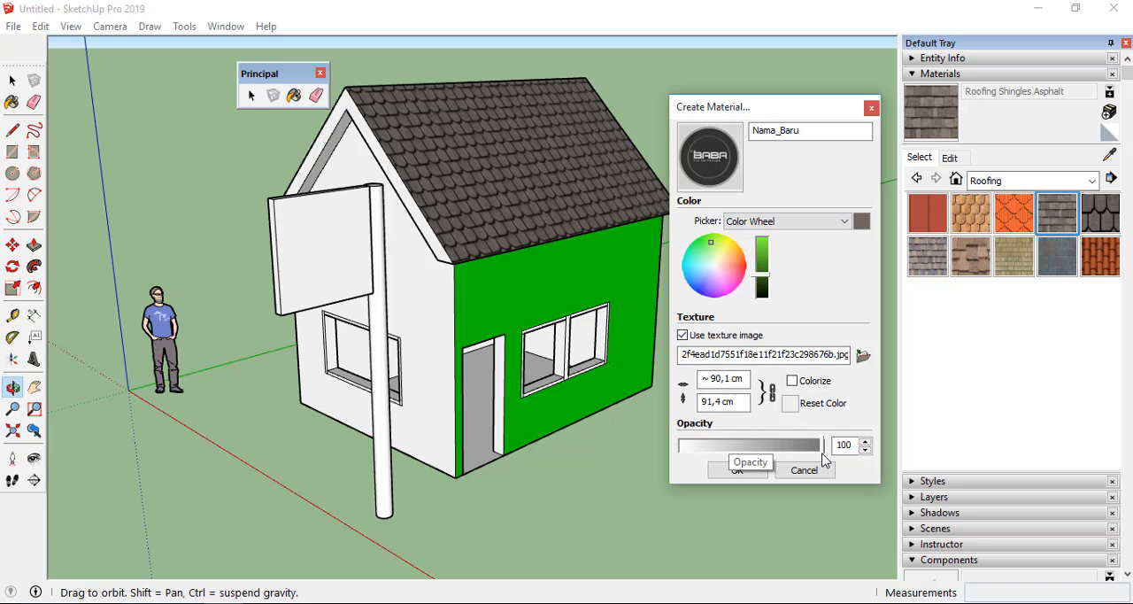
# Keep the opacity at 100 and finish creating the Nama_Baru material.
pyautogui.moveTo(823, 459)
pyautogui.mouseDown()
pyautogui.moveTo(701, 455)
pyautogui.moveTo(825, 453)
pyautogui.mouseUp()
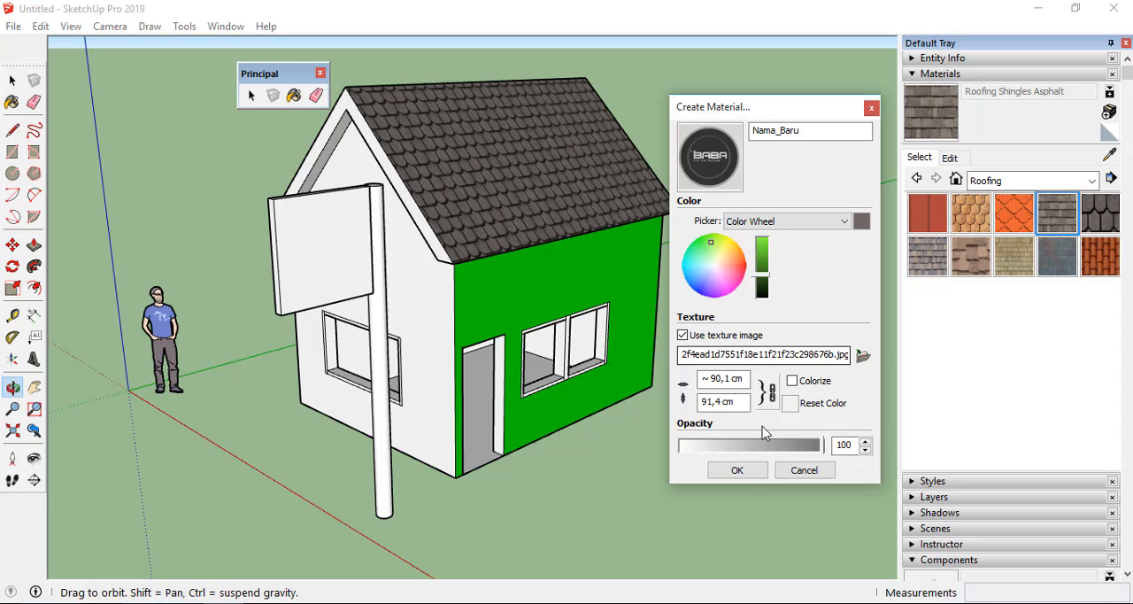
pyautogui.click(742, 477)
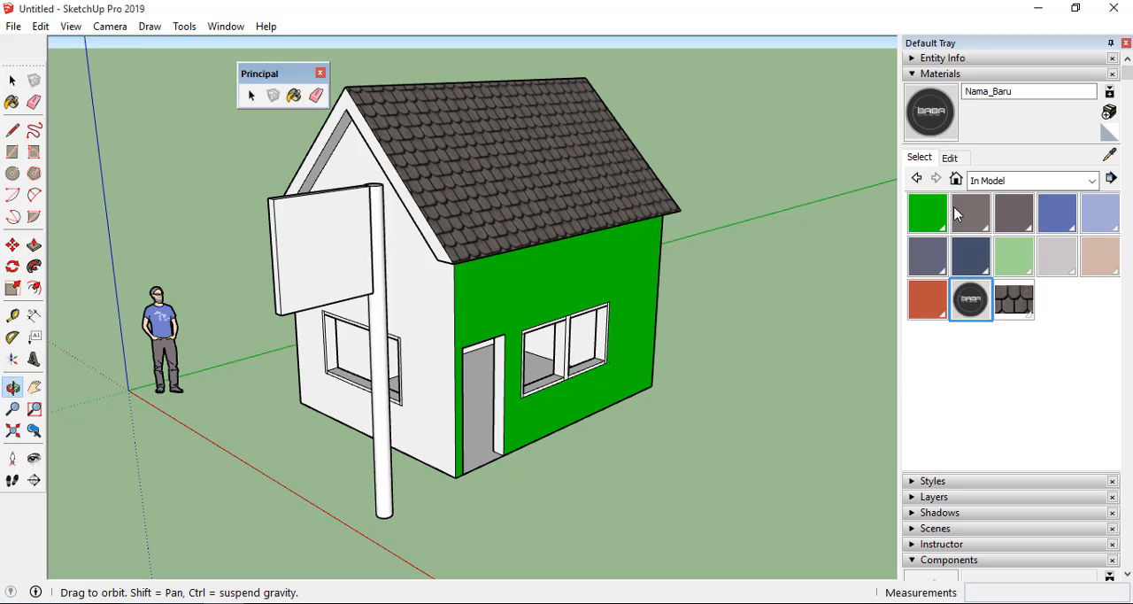
pyautogui.click(1092, 181)
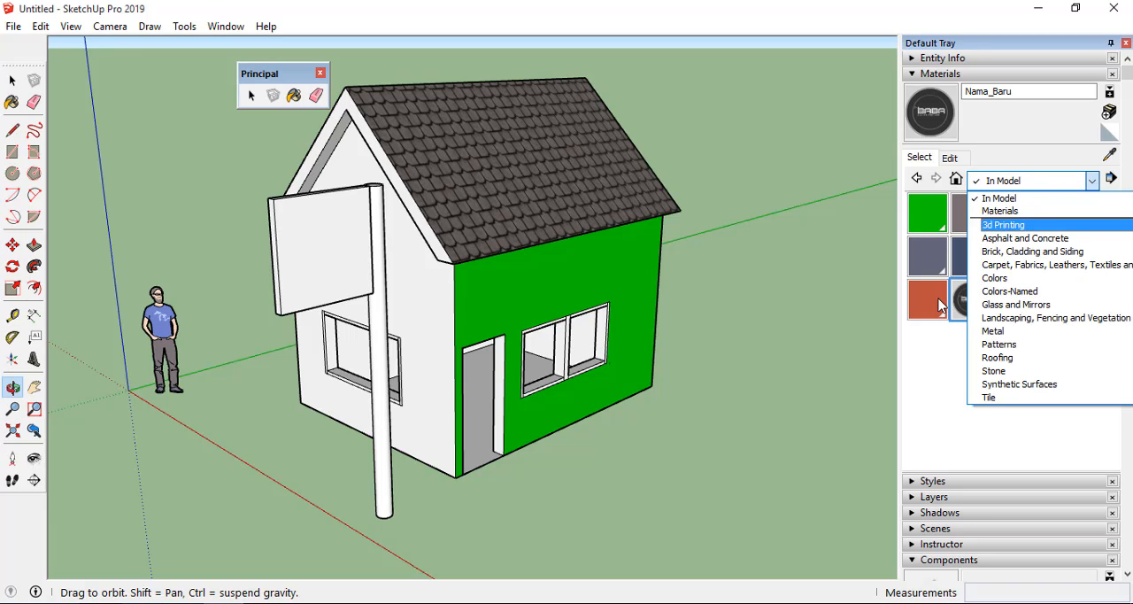
pyautogui.click(928, 387)
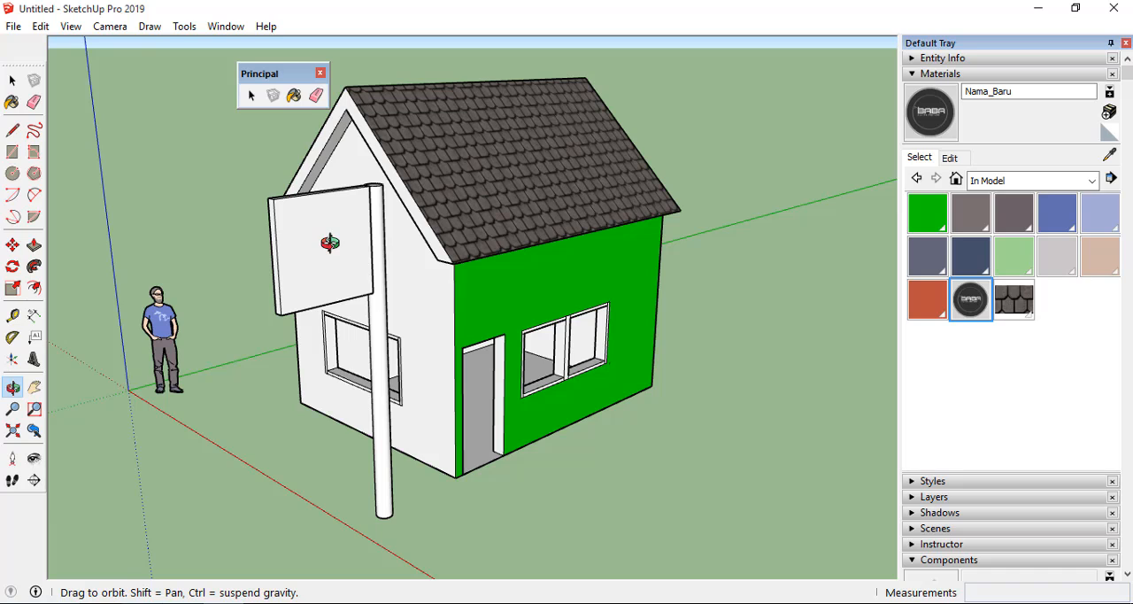
pyautogui.scroll(-1, 330, 243)
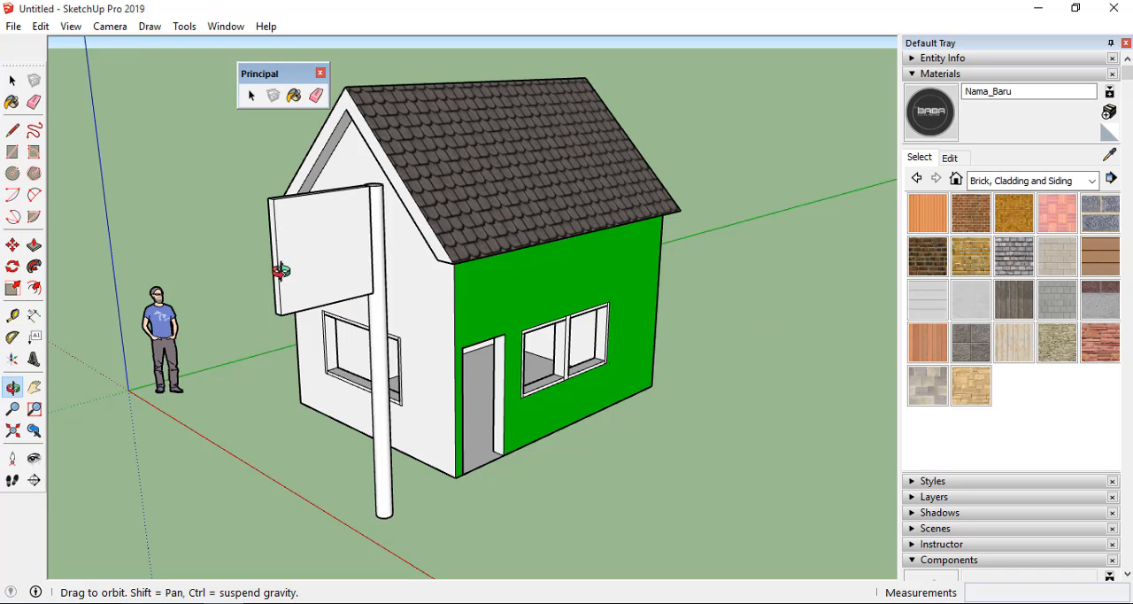
# Explode the signboard panel group beside the house so its faces can be painted individually.
pyautogui.press('space')
pyautogui.click(307, 258)
pyautogui.rightClick(307, 256)
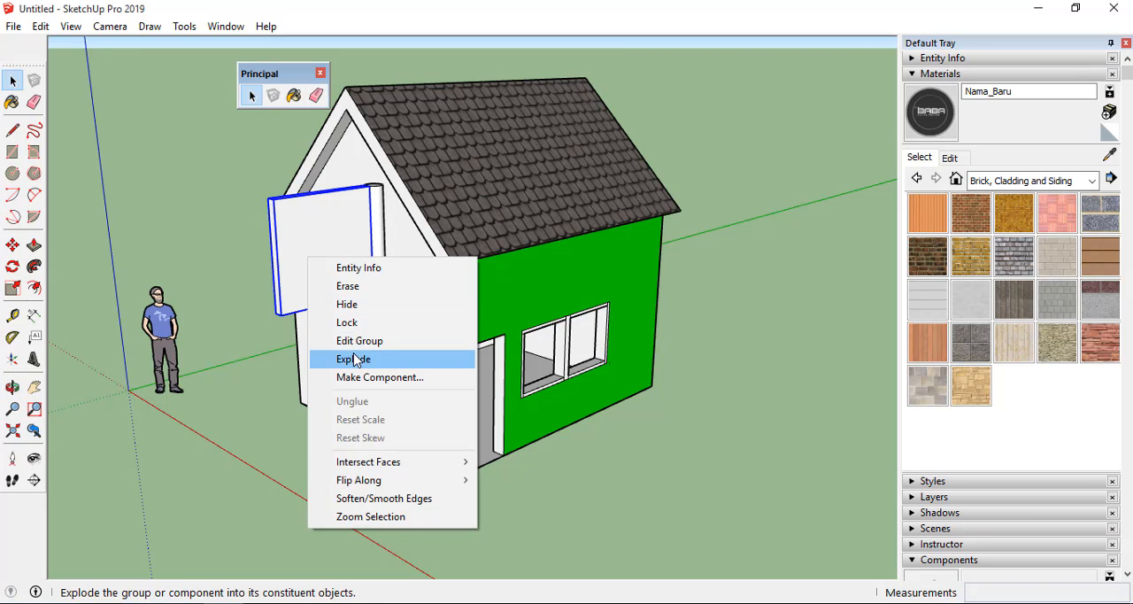
pyautogui.click(354, 359)
pyautogui.click(287, 380)
pyautogui.click(319, 263)
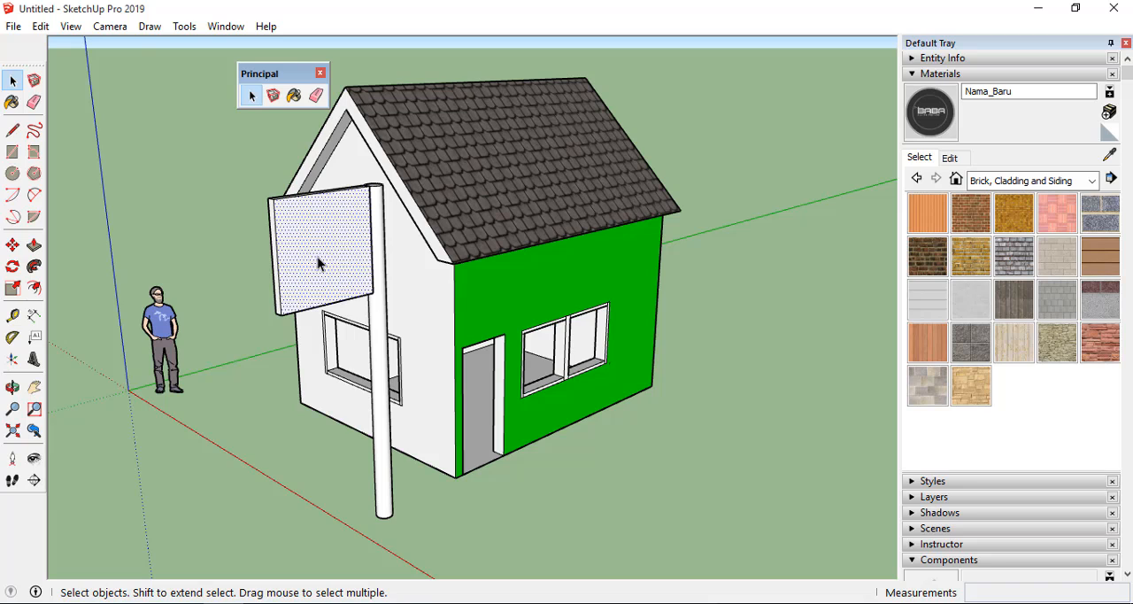
pyautogui.click(778, 221)
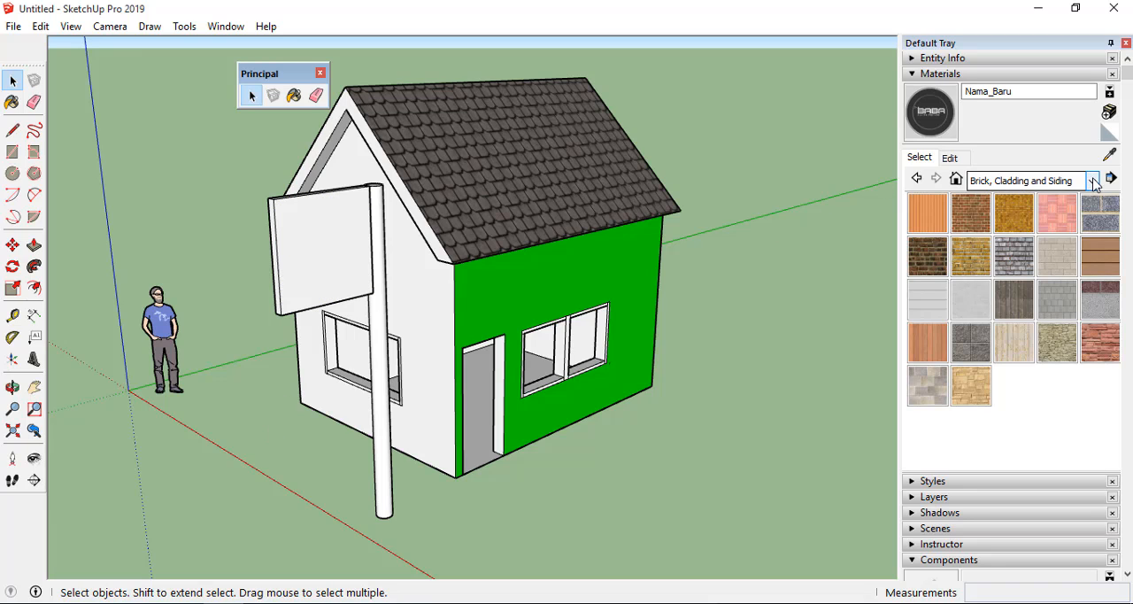
# Paint the signboard's front face with the Nama_Baru material from the In Model collection.
pyautogui.click(1001, 181)
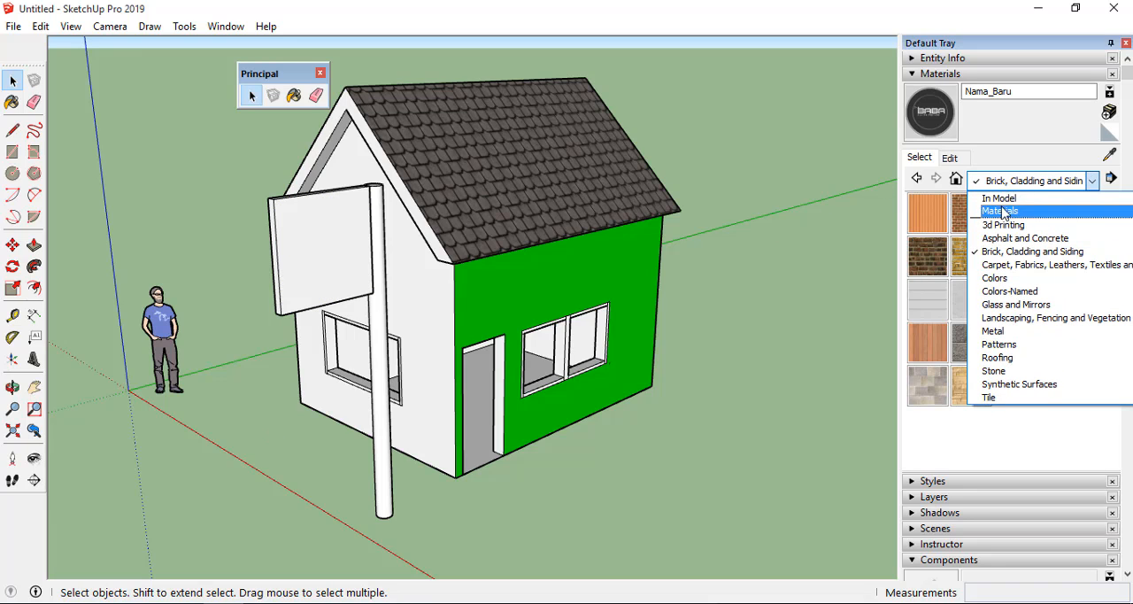
pyautogui.click(999, 198)
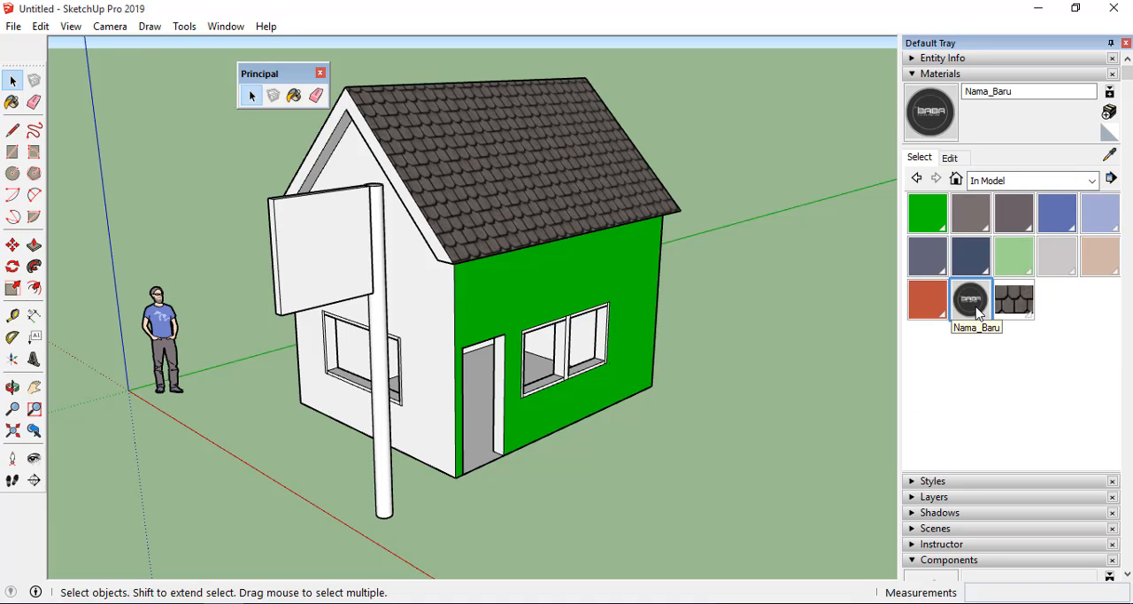
pyautogui.click(978, 312)
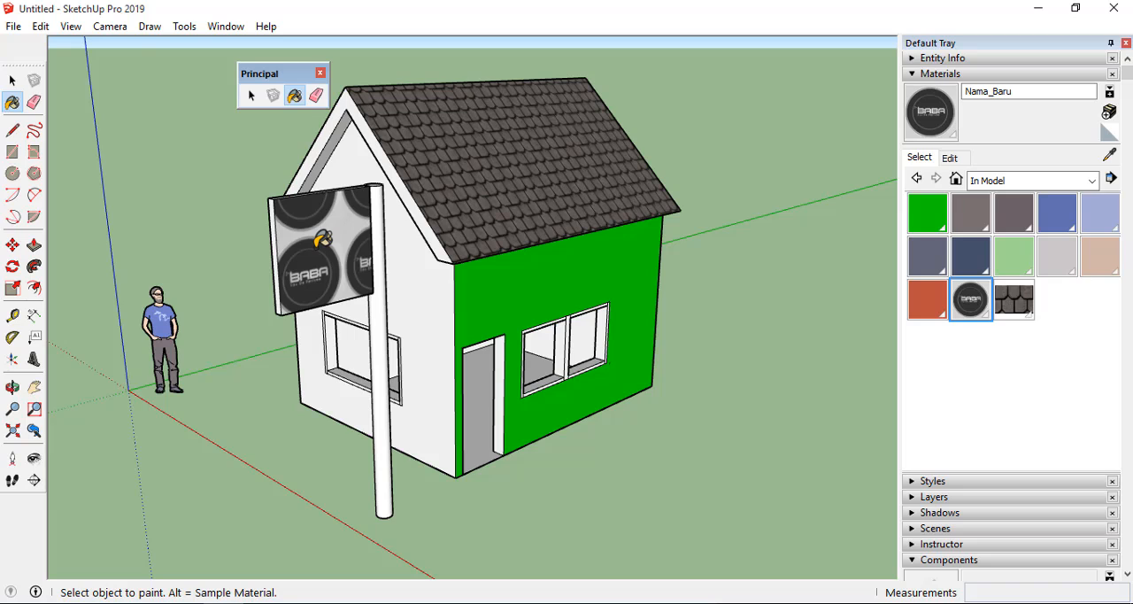
pyautogui.scroll(1, 321, 239)
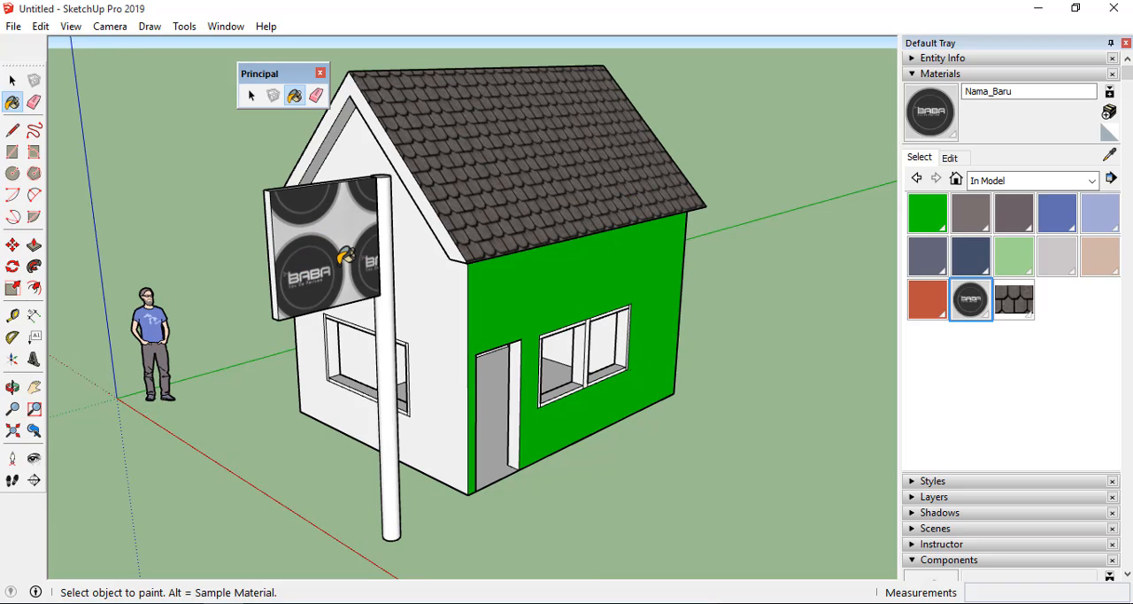
# Start positioning the BABA logo texture on the signboard's front face.
pyautogui.click(13, 81)
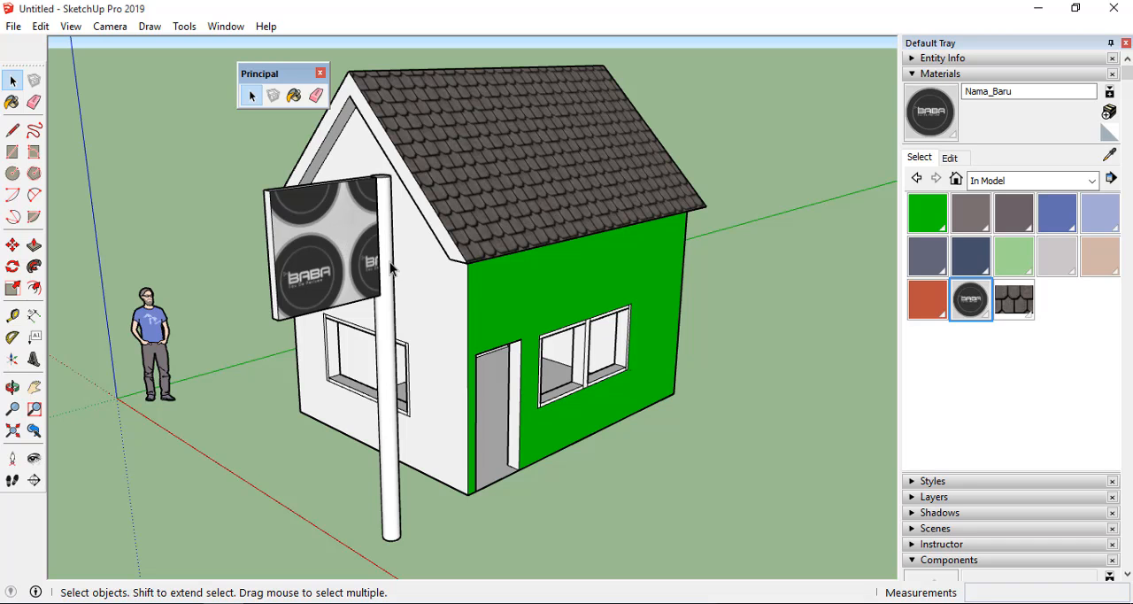
pyautogui.scroll(2, 326, 257)
pyautogui.moveTo(336, 259); pyautogui.dragTo(285, 249, button='middle')
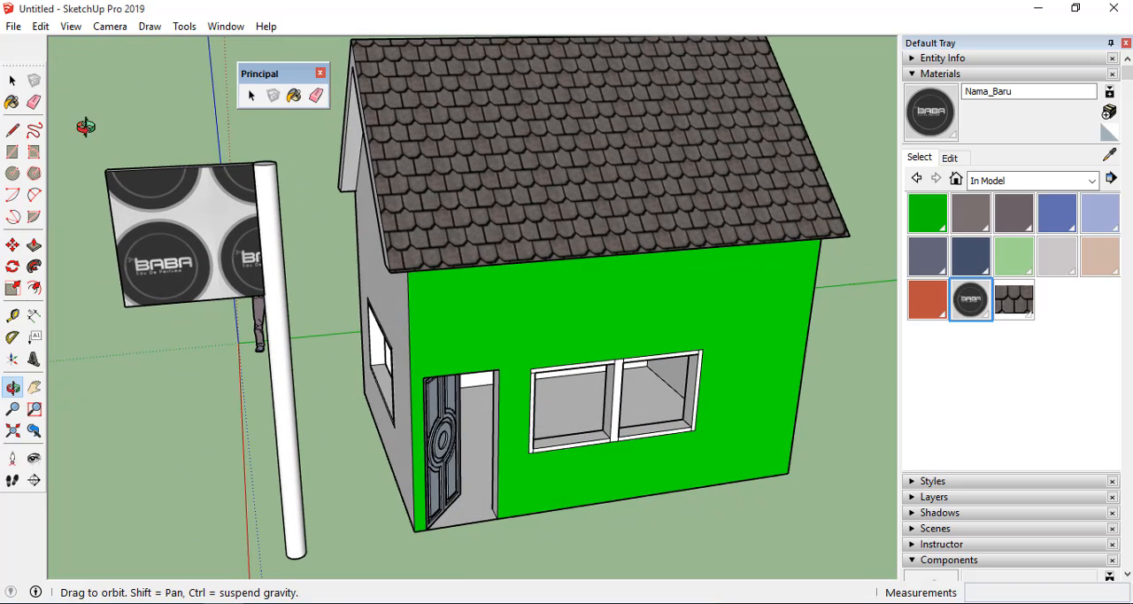
pyautogui.click(12, 81)
pyautogui.rightClick(155, 257)
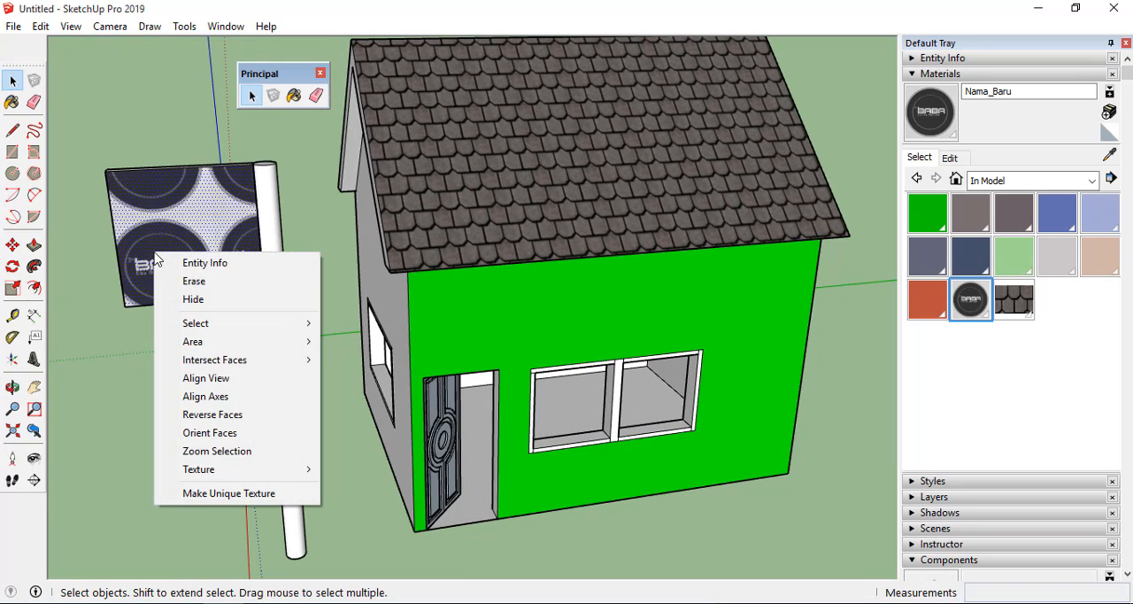
pyautogui.rightClick(162, 209)
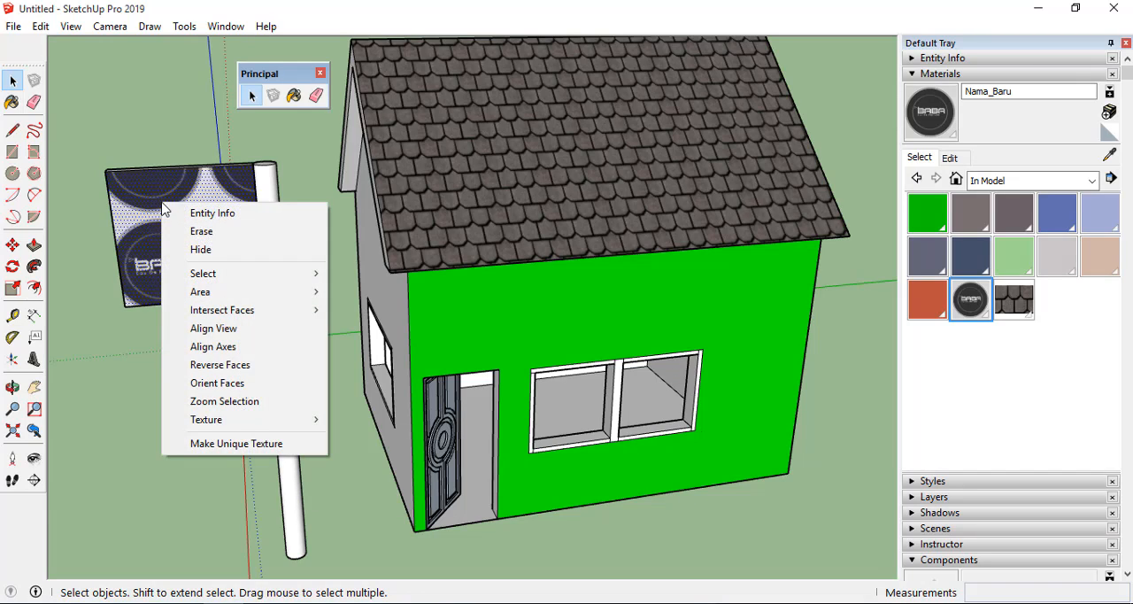
pyautogui.moveTo(233, 423)
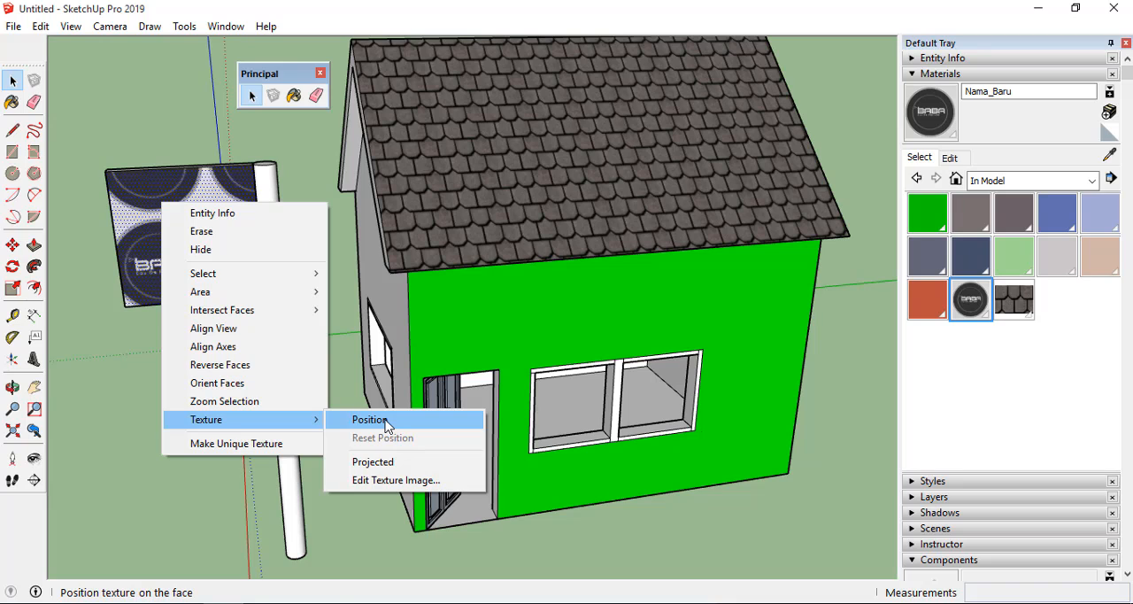
pyautogui.rightClick(133, 187)
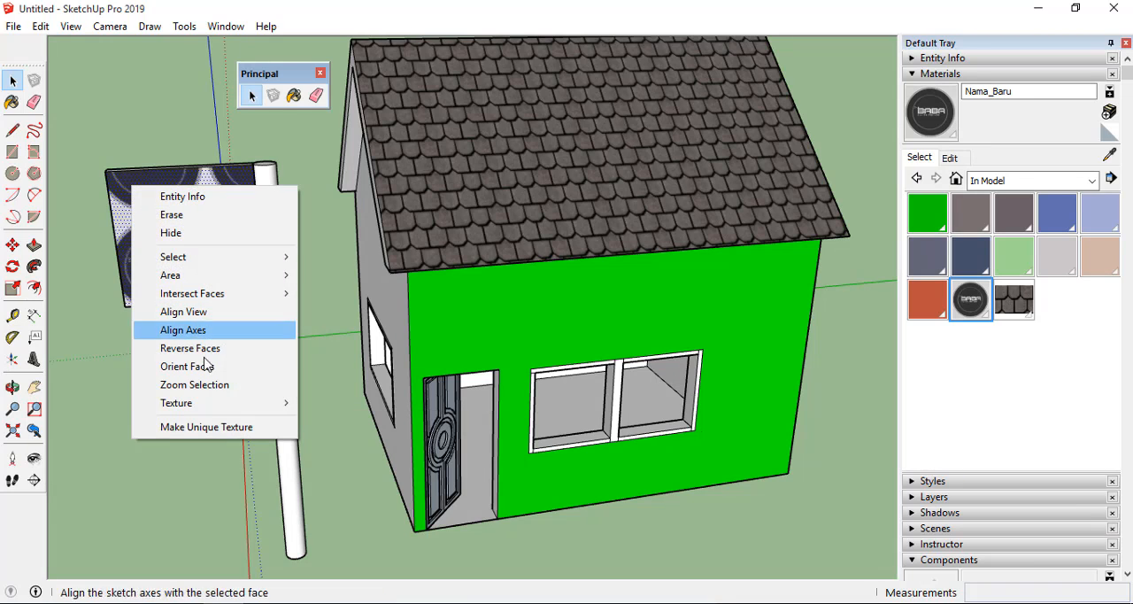
pyautogui.moveTo(212, 406)
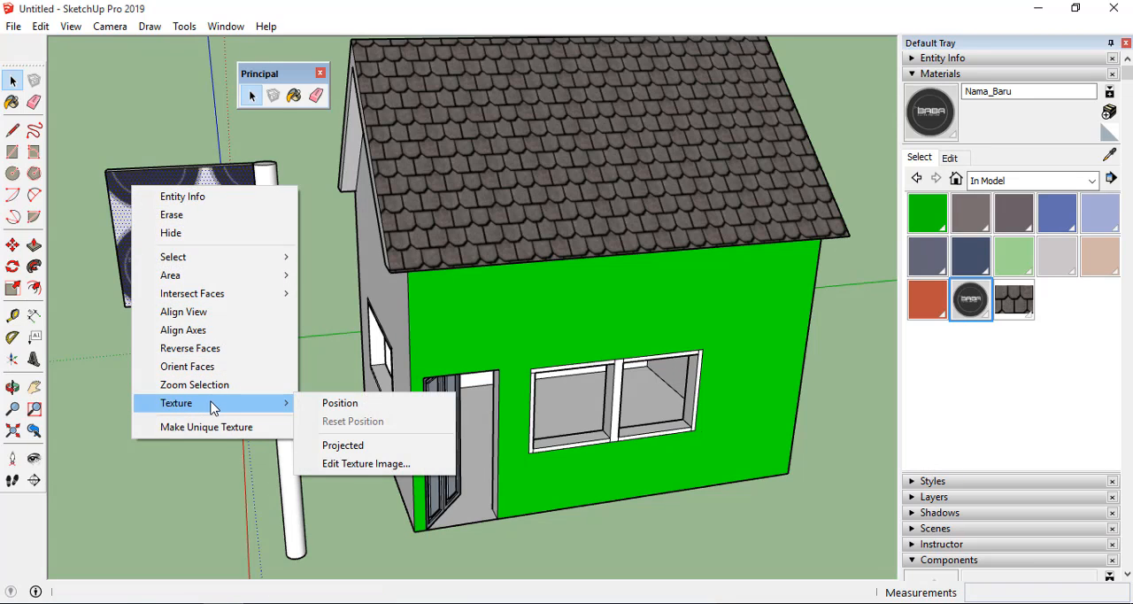
pyautogui.click(346, 404)
pyautogui.scroll(-2, 677, 353)
pyautogui.scroll(-2, 678, 353)
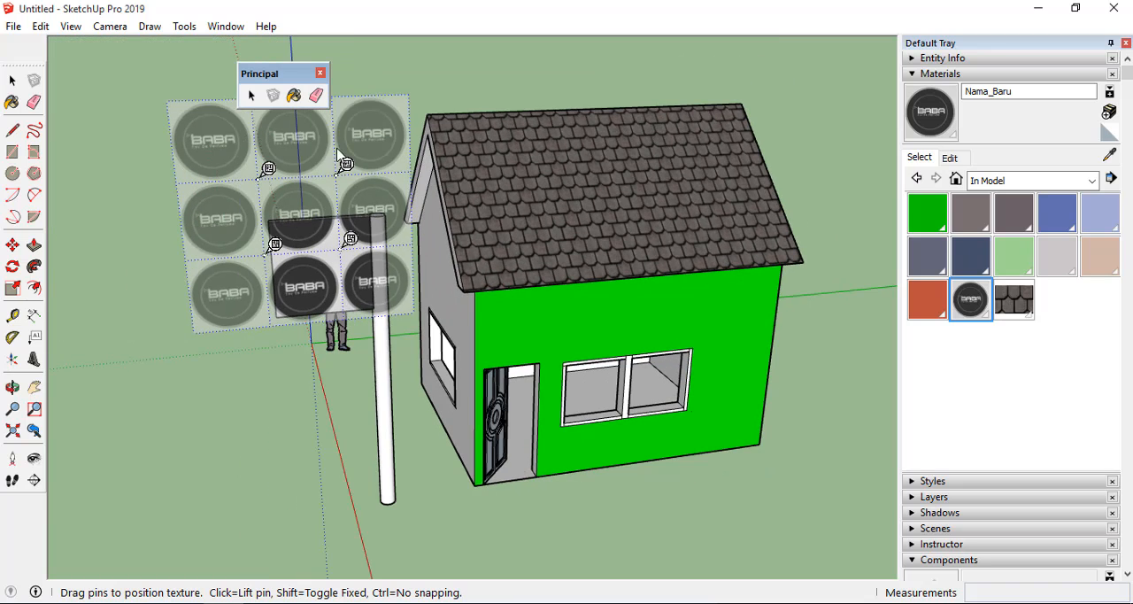
pyautogui.scroll(2, 261, 243)
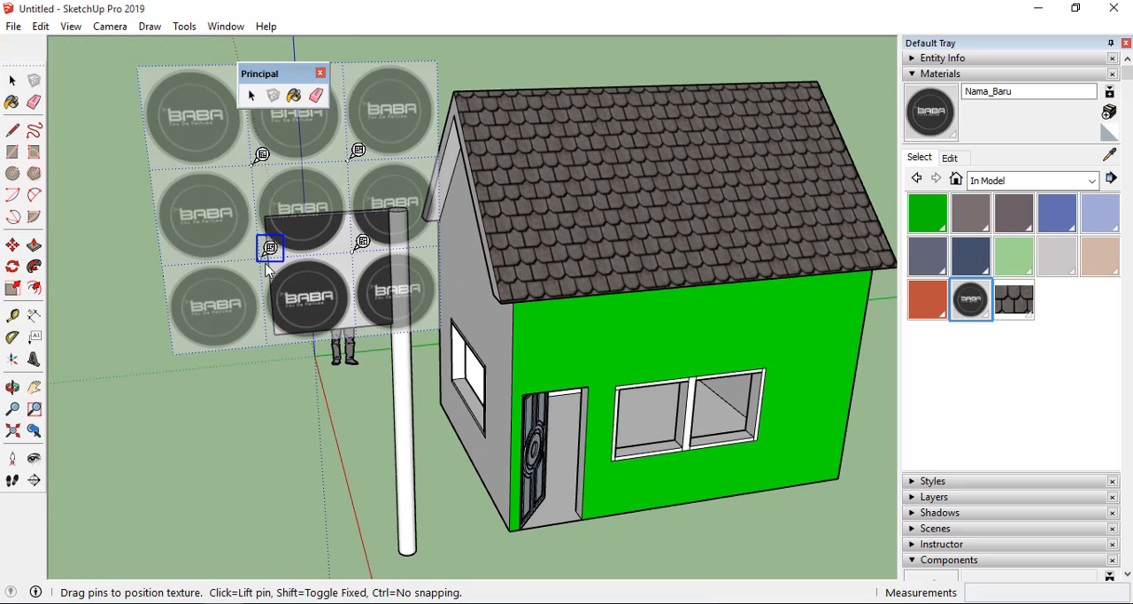
# Turn on Fixed Pins and move the texture so one BABA tile aligns with the signboard face's lower-left corner.
pyautogui.moveTo(265, 257)
pyautogui.mouseDown()
pyautogui.moveTo(266, 275)
pyautogui.moveTo(266, 262)
pyautogui.mouseUp()
pyautogui.rightClick(269, 252)
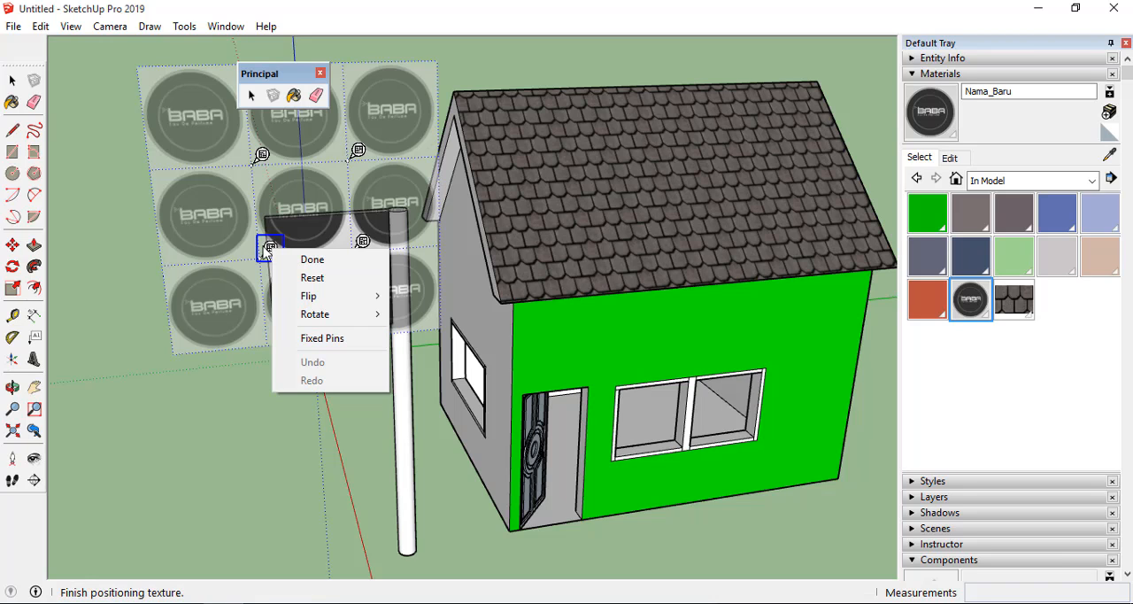
pyautogui.click(319, 340)
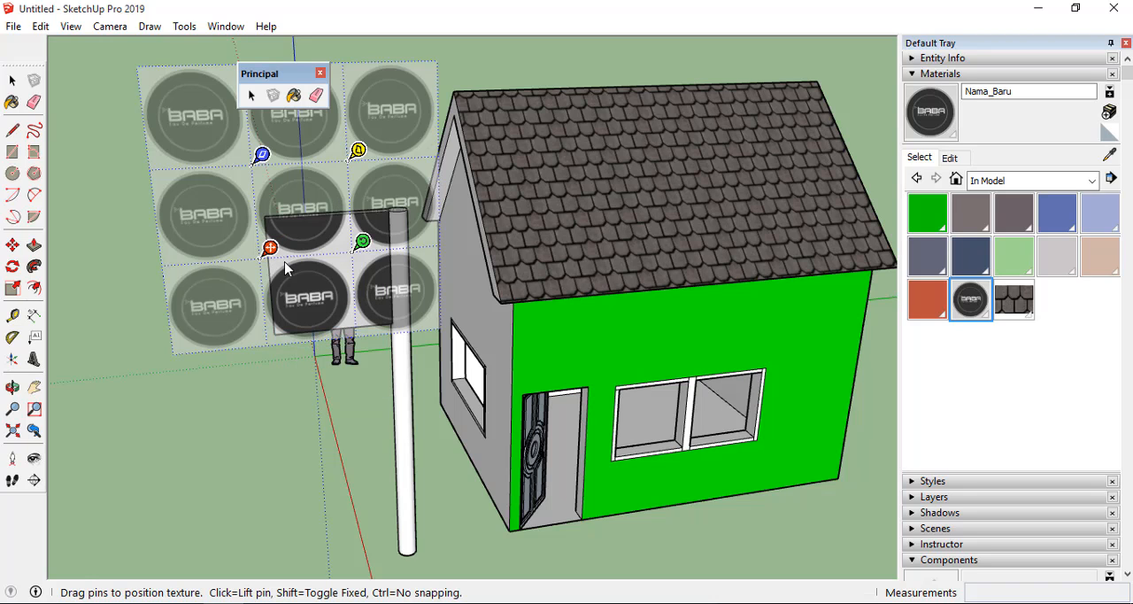
pyautogui.moveTo(269, 249); pyautogui.dragTo(285, 326)
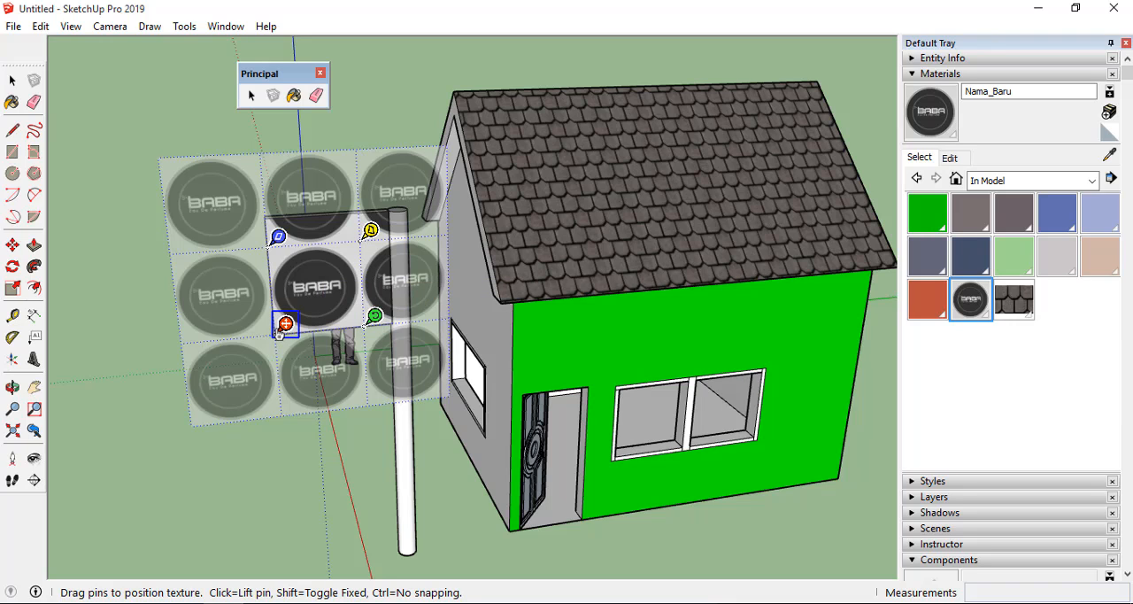
pyautogui.moveTo(277, 334)
pyautogui.mouseDown()
pyautogui.moveTo(357, 324)
pyautogui.moveTo(282, 327)
pyautogui.mouseUp()
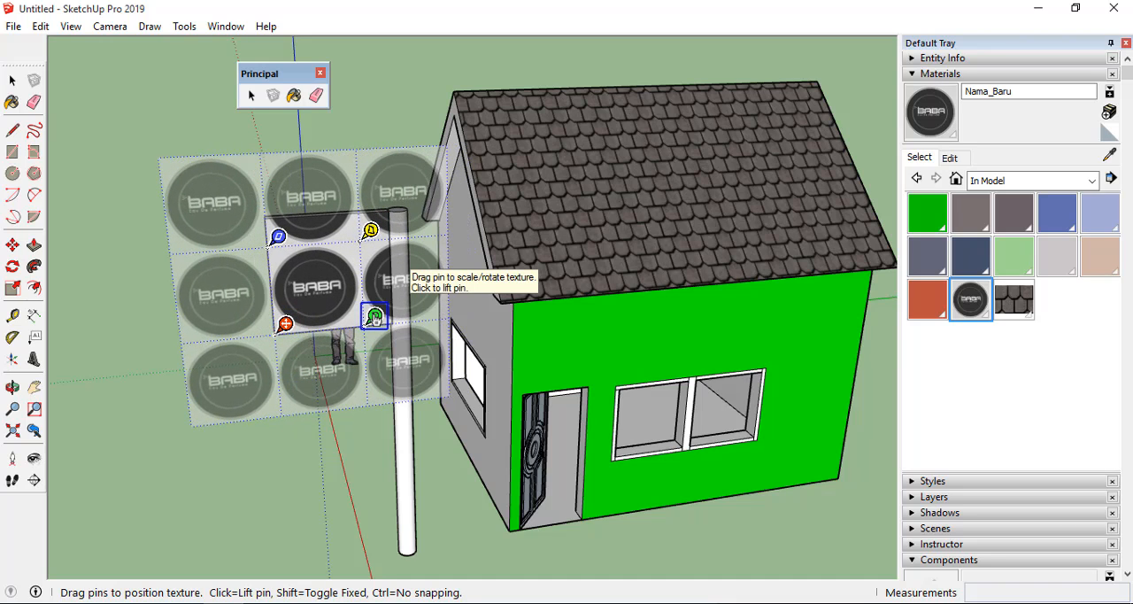
# Try the scale/rotate, scale/shear and distort pins on the signboard texture, and undo the distortion.
pyautogui.moveTo(374, 318)
pyautogui.mouseDown()
pyautogui.moveTo(357, 274)
pyautogui.moveTo(311, 271)
pyautogui.moveTo(320, 289)
pyautogui.moveTo(305, 339)
pyautogui.moveTo(372, 317)
pyautogui.mouseUp()
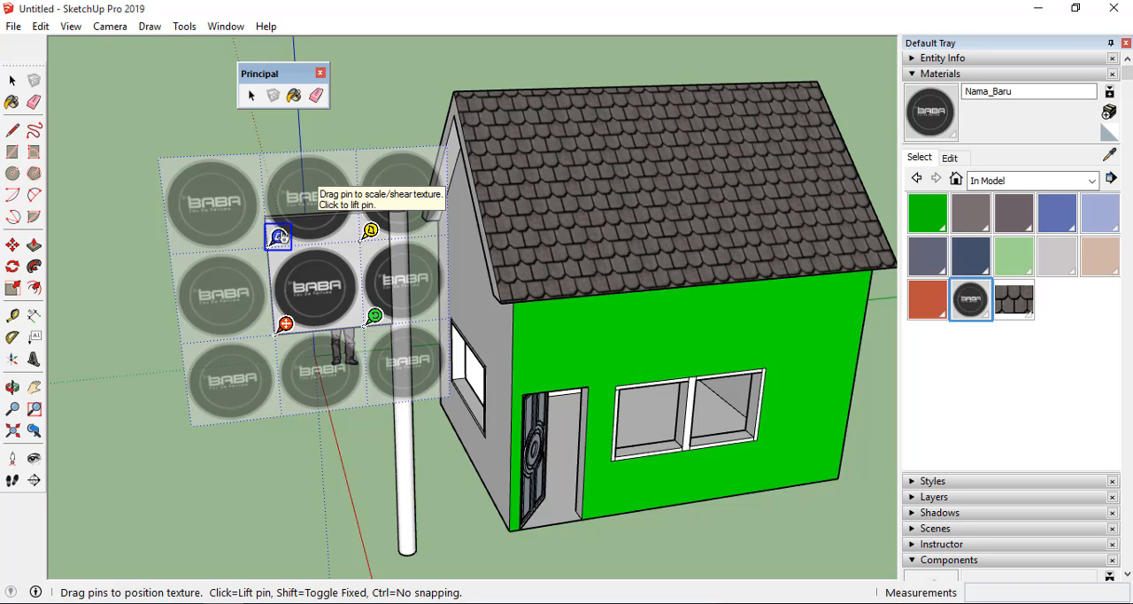
pyautogui.moveTo(279, 236)
pyautogui.mouseDown()
pyautogui.moveTo(264, 237)
pyautogui.moveTo(274, 214)
pyautogui.moveTo(277, 236)
pyautogui.mouseUp()
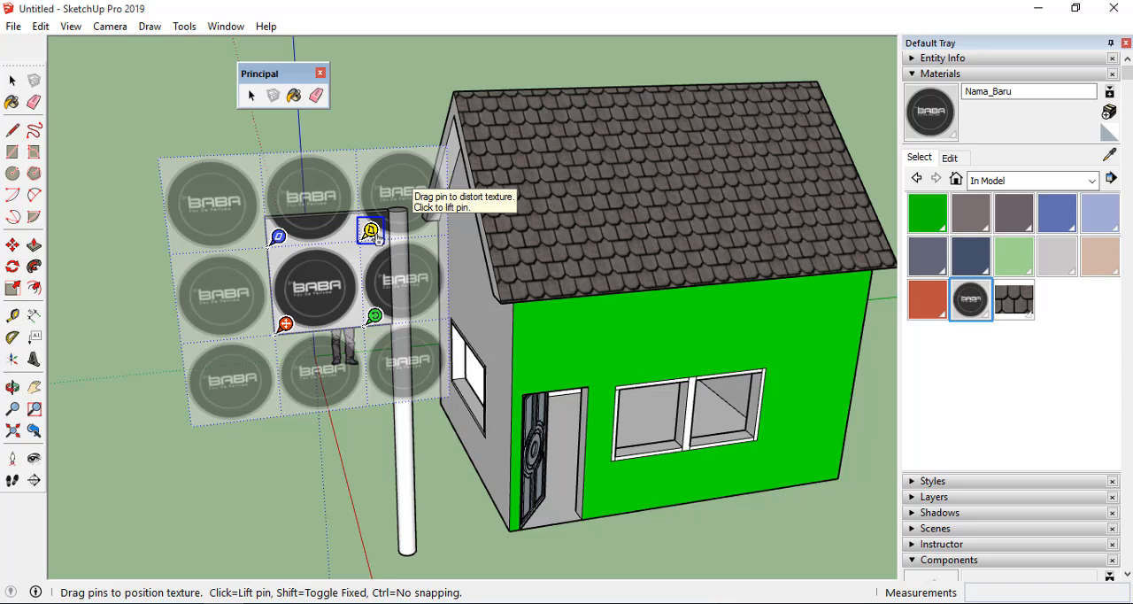
pyautogui.moveTo(371, 232); pyautogui.dragTo(339, 234)
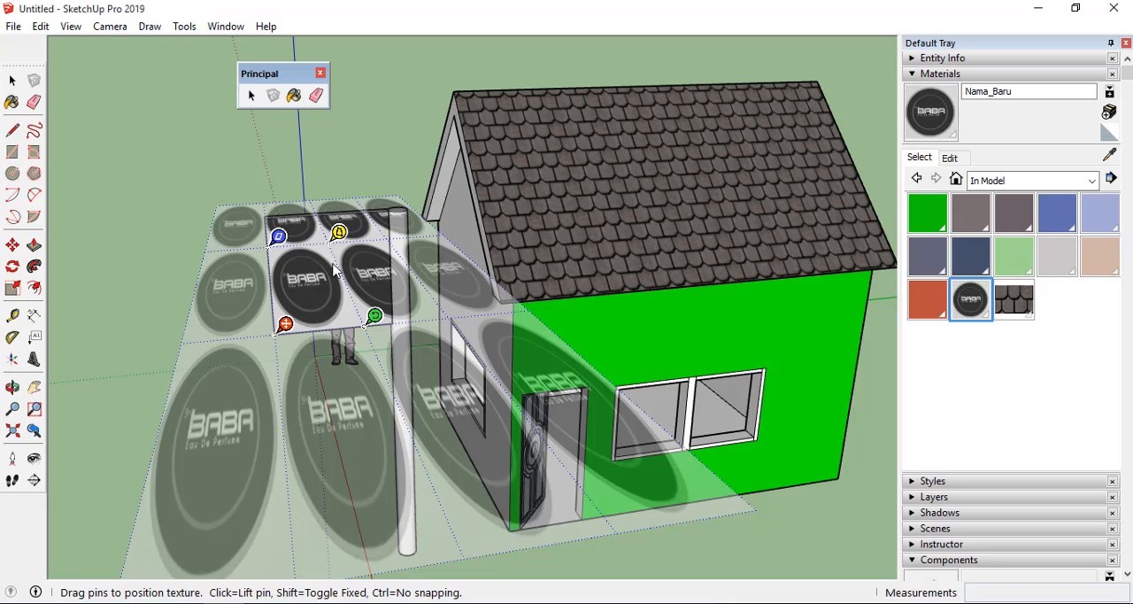
pyautogui.hotkey('ctrl', 'z')
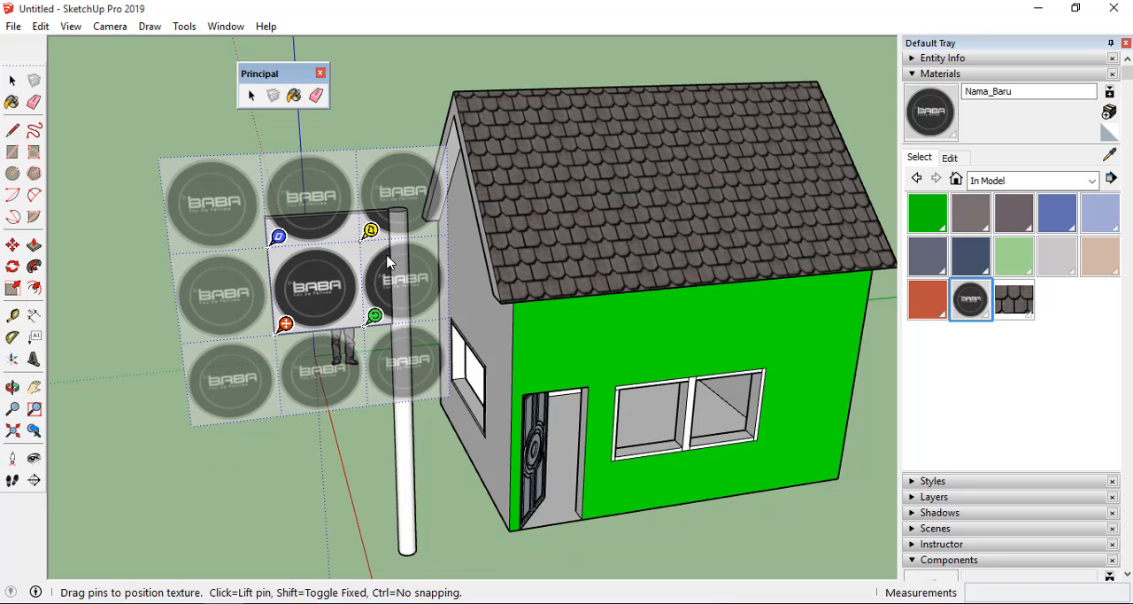
# Turn off Fixed Pins to position the signboard texture with free pins.
pyautogui.rightClick(340, 281)
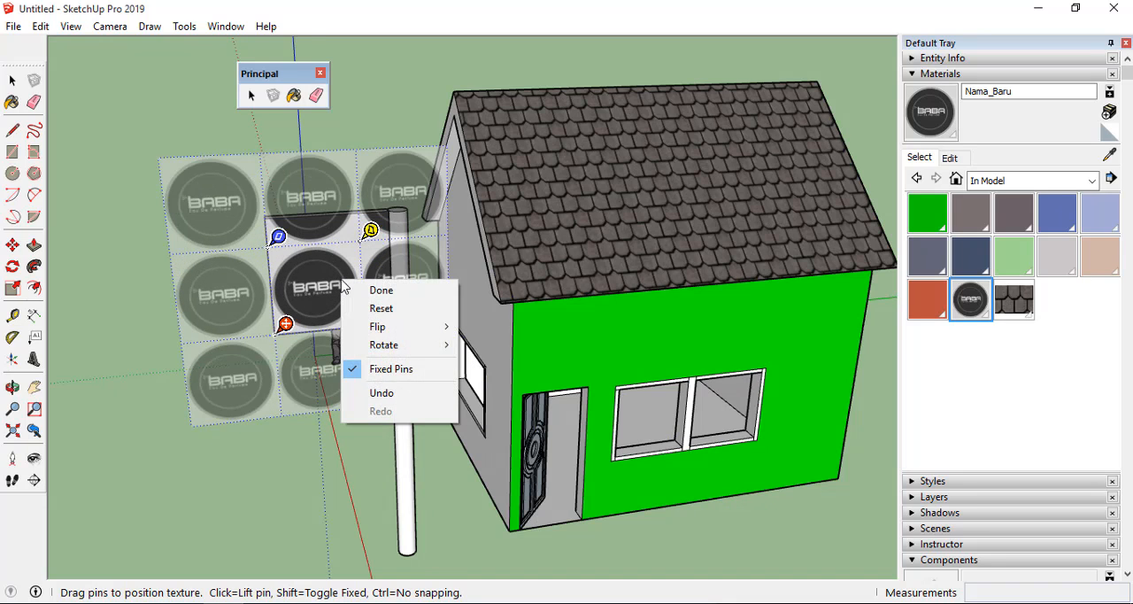
pyautogui.click(375, 375)
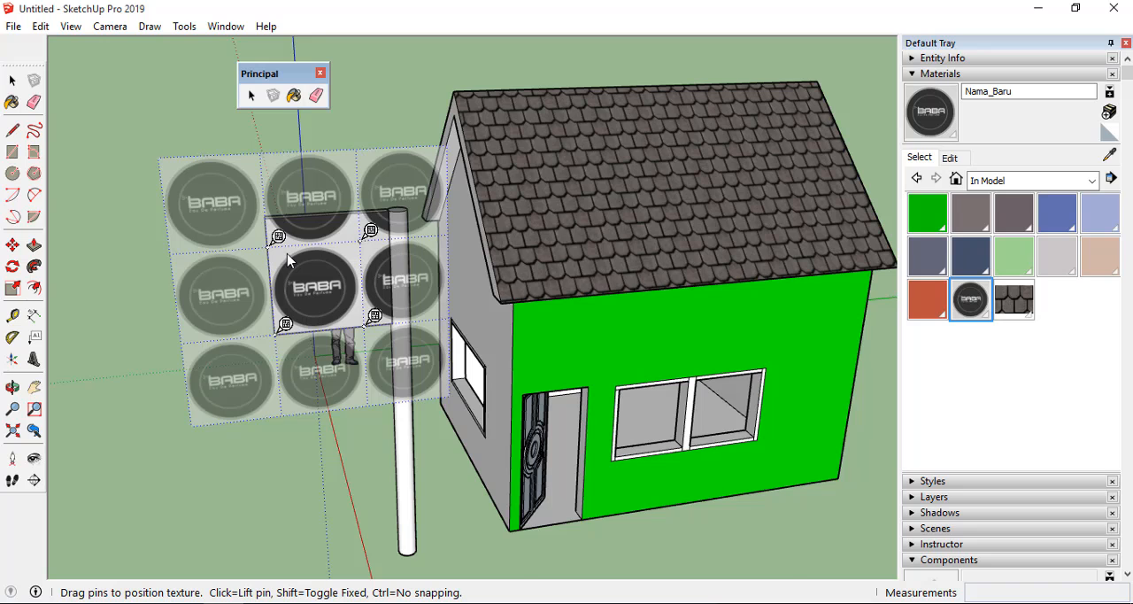
# Stretch one BABA tile with the free pins to the corners of the signboard's front face and finish positioning the texture.
pyautogui.scroll(2, 288, 258)
pyautogui.scroll(2, 255, 213)
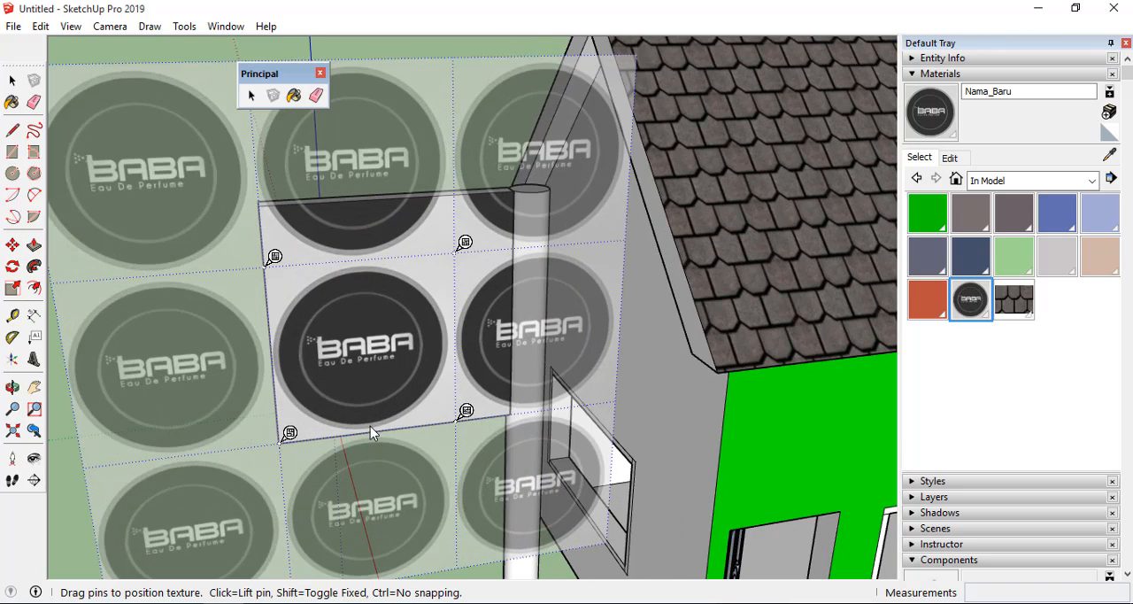
pyautogui.moveTo(465, 413); pyautogui.dragTo(519, 402)
pyautogui.moveTo(466, 242); pyautogui.dragTo(514, 188)
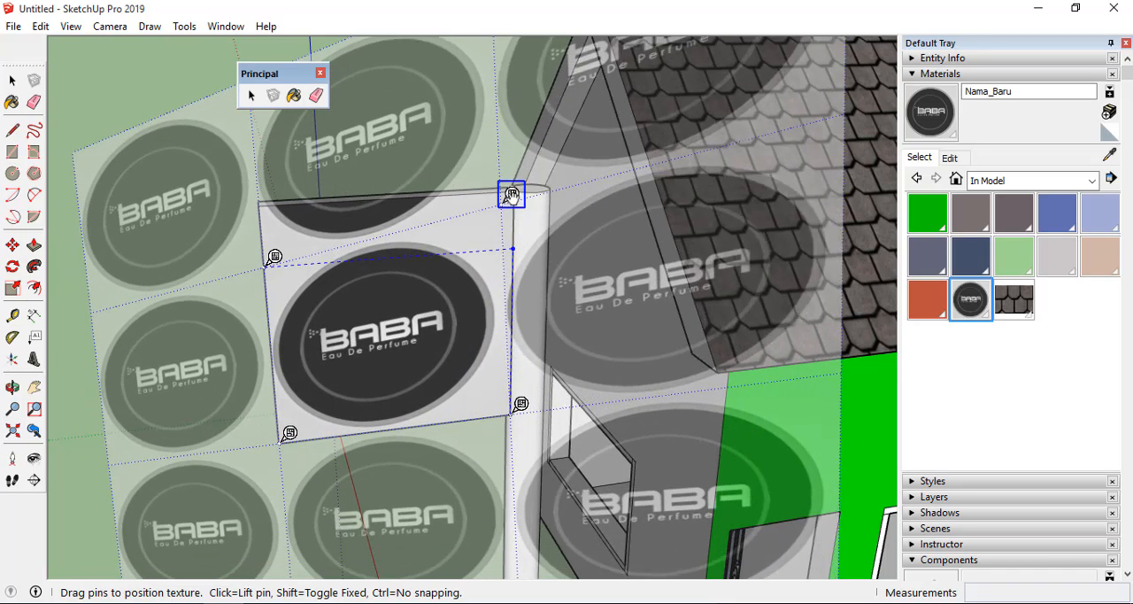
pyautogui.moveTo(274, 256); pyautogui.dragTo(269, 196)
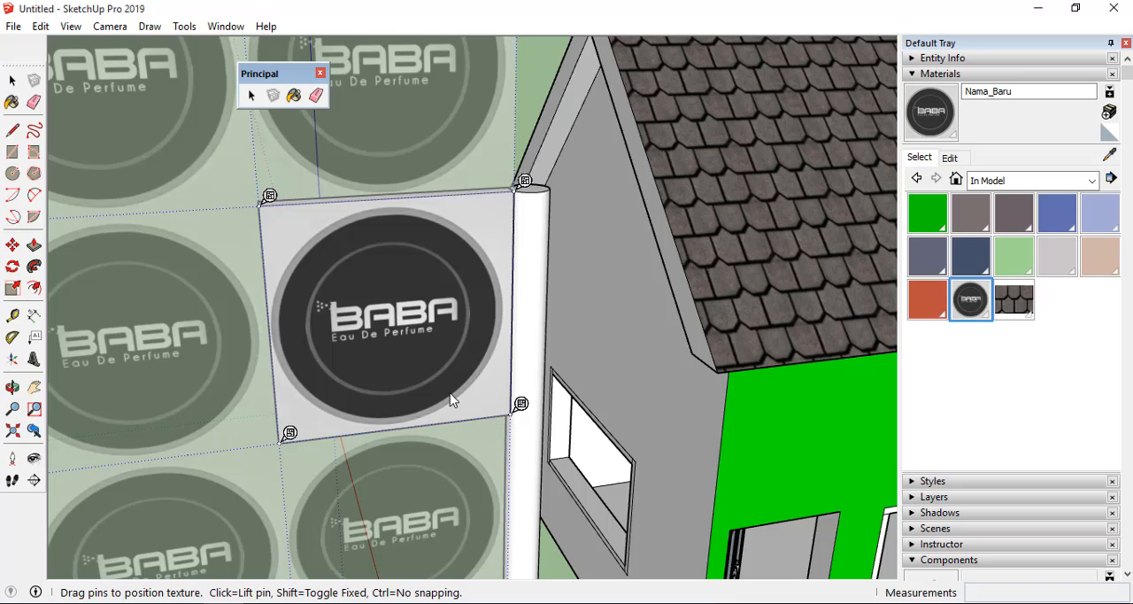
pyautogui.rightClick(399, 268)
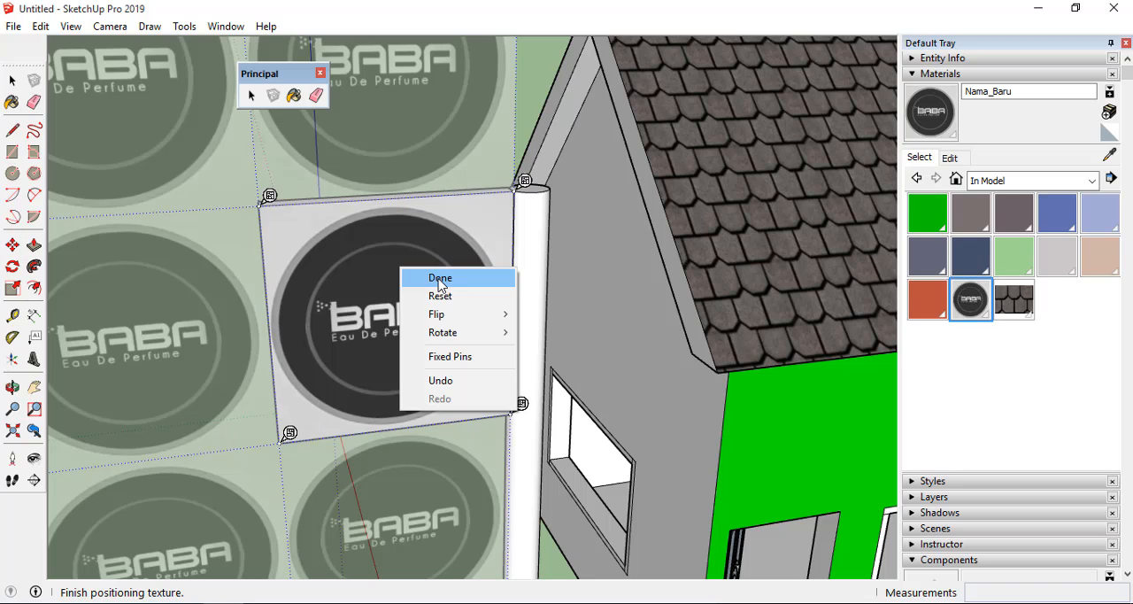
pyautogui.click(440, 280)
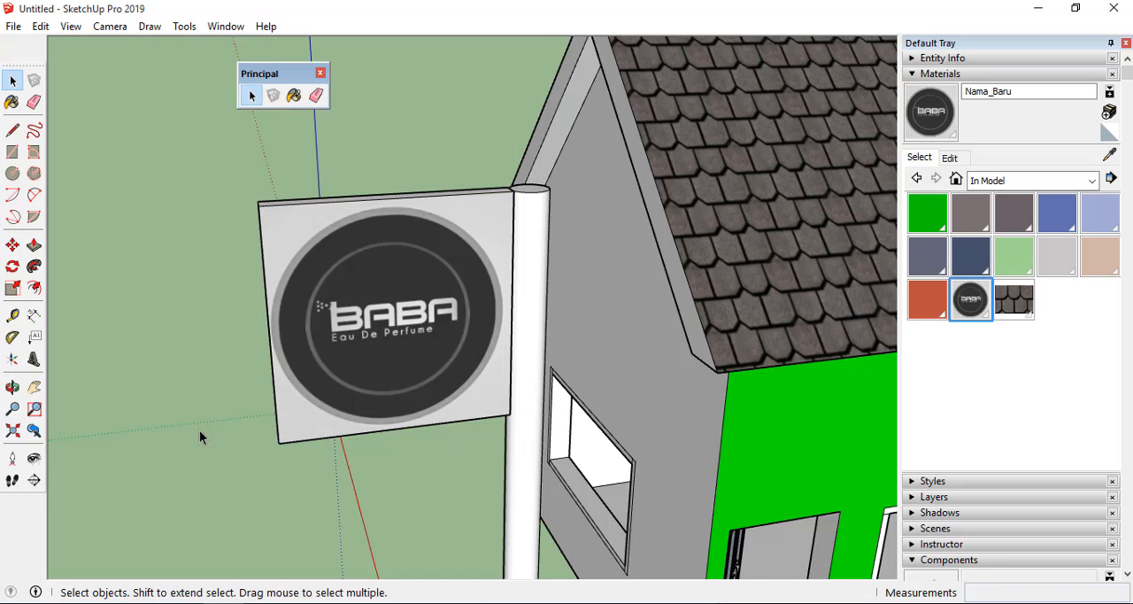
# Sample the BABA logo material from the signboard's front face and paint the signboard's back face with it.
pyautogui.scroll(-4, 437, 400)
pyautogui.scroll(2, 440, 400)
pyautogui.moveTo(440, 403); pyautogui.dragTo(299, 361, button='middle')
pyautogui.moveTo(300, 361); pyautogui.dragTo(313, 386)
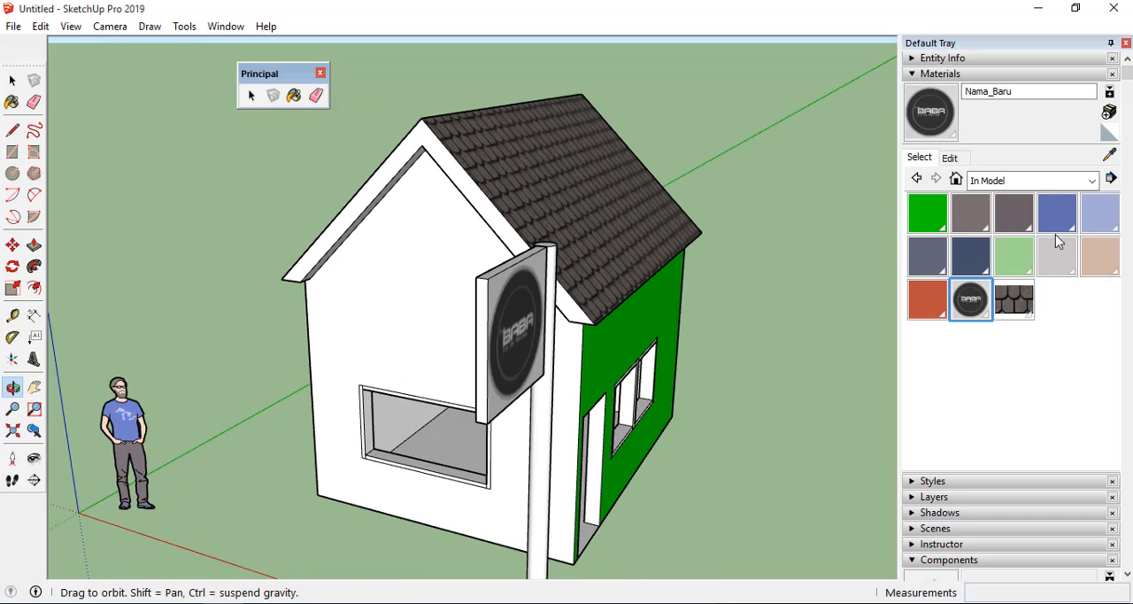
pyautogui.moveTo(452, 369); pyautogui.dragTo(483, 377)
pyautogui.click(1111, 157)
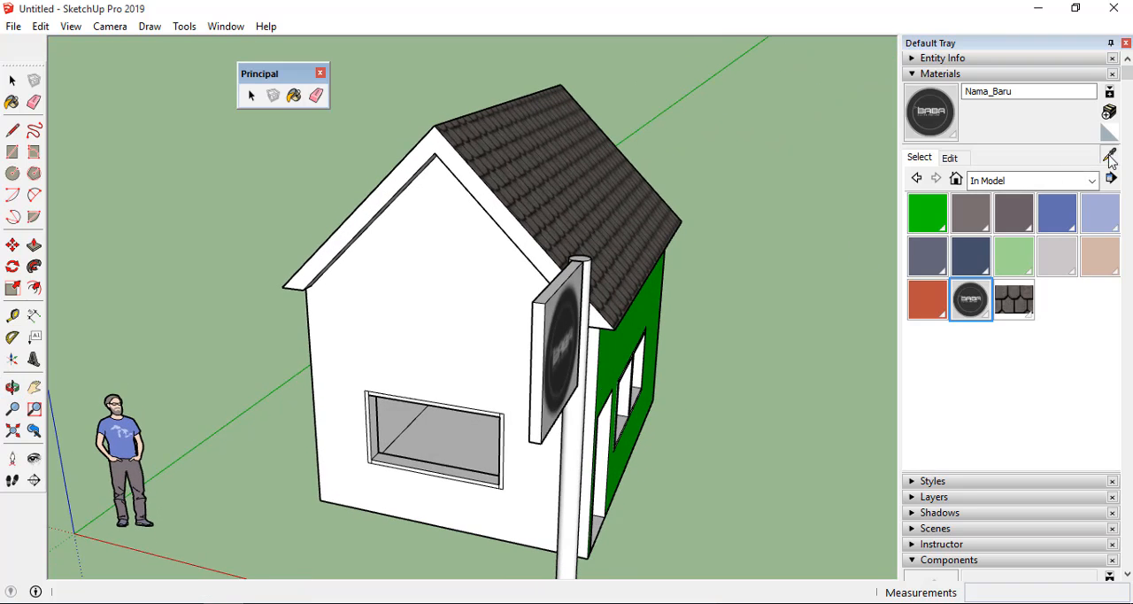
pyautogui.click(559, 347)
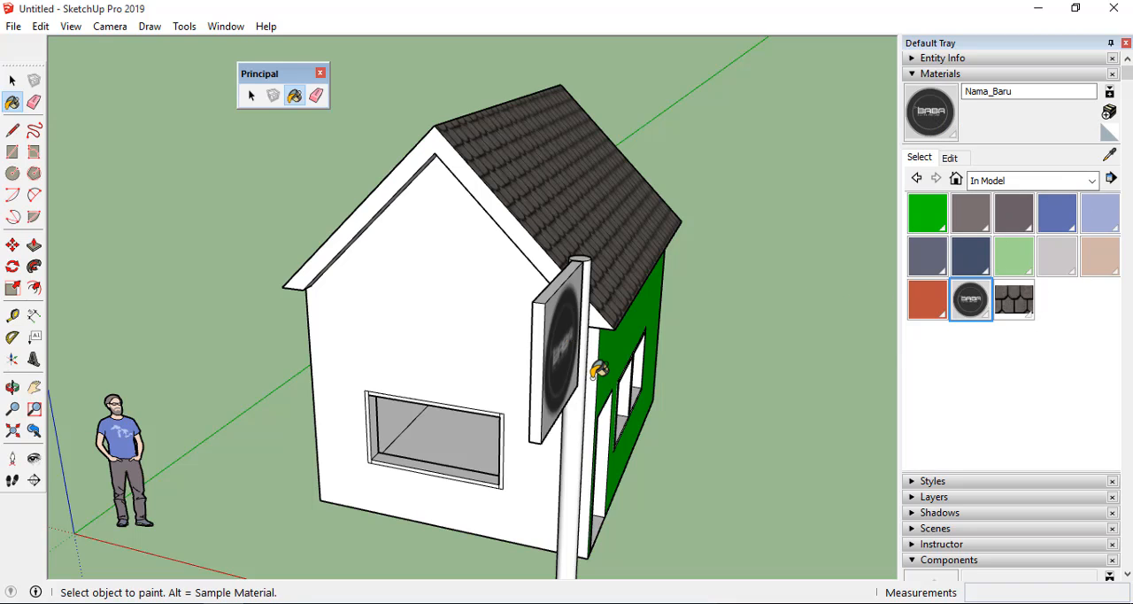
pyautogui.moveTo(594, 372); pyautogui.dragTo(845, 408, button='middle')
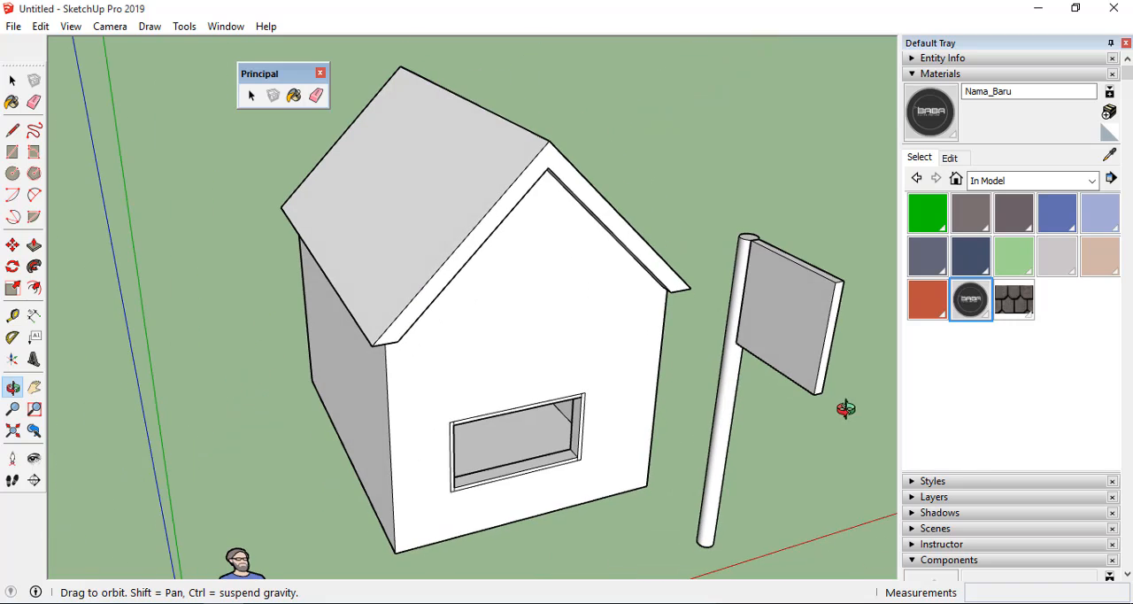
pyautogui.click(935, 120)
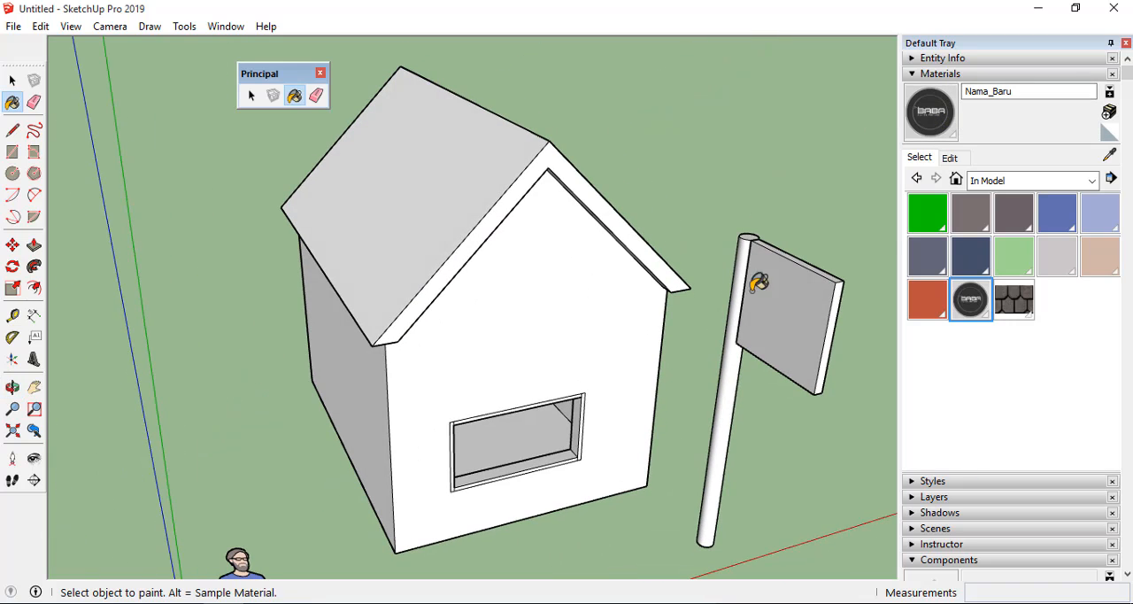
pyautogui.click(798, 307)
pyautogui.scroll(2, 799, 306)
pyautogui.scroll(-2, 396, 311)
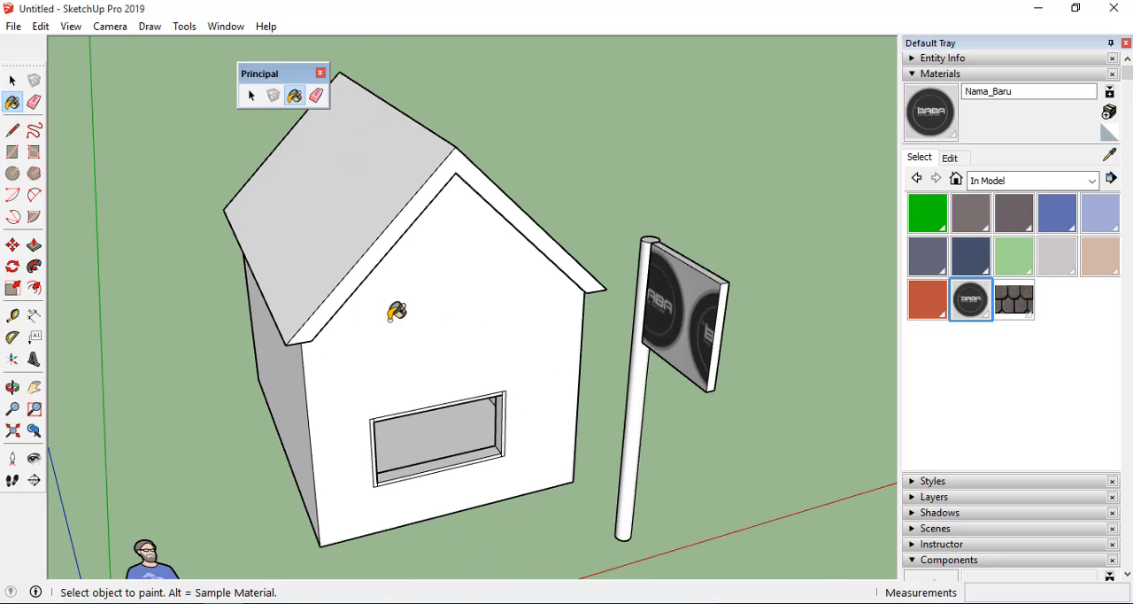
# Start positioning the BABA logo texture on the signboard's back face.
pyautogui.scroll(-1, 396, 311)
pyautogui.press('space')
pyautogui.scroll(3, 621, 317)
pyautogui.rightClick(620, 317)
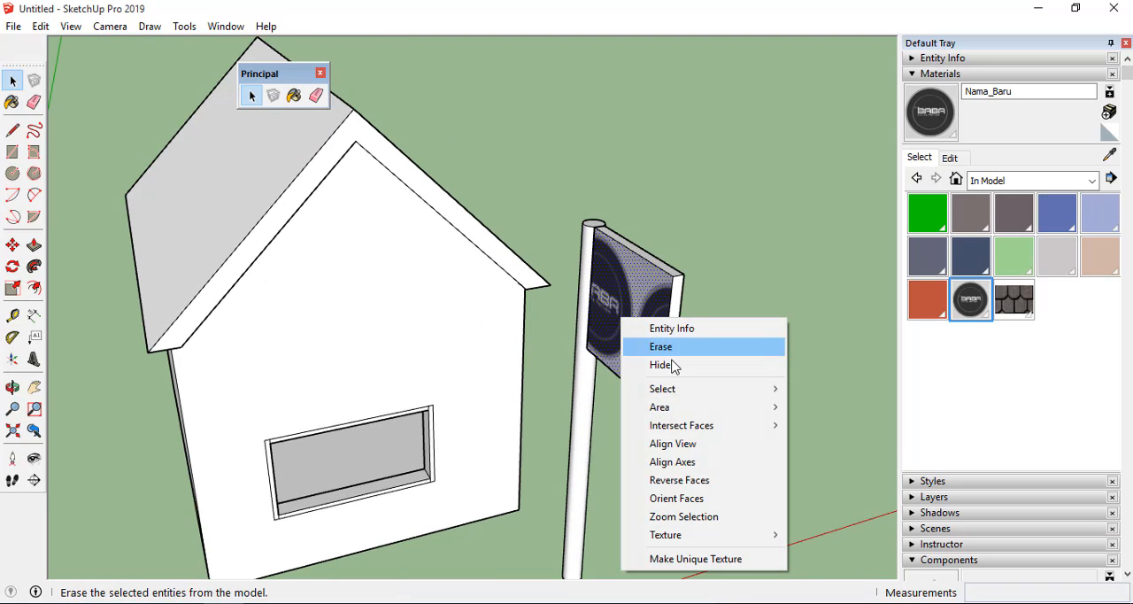
pyautogui.moveTo(665, 534)
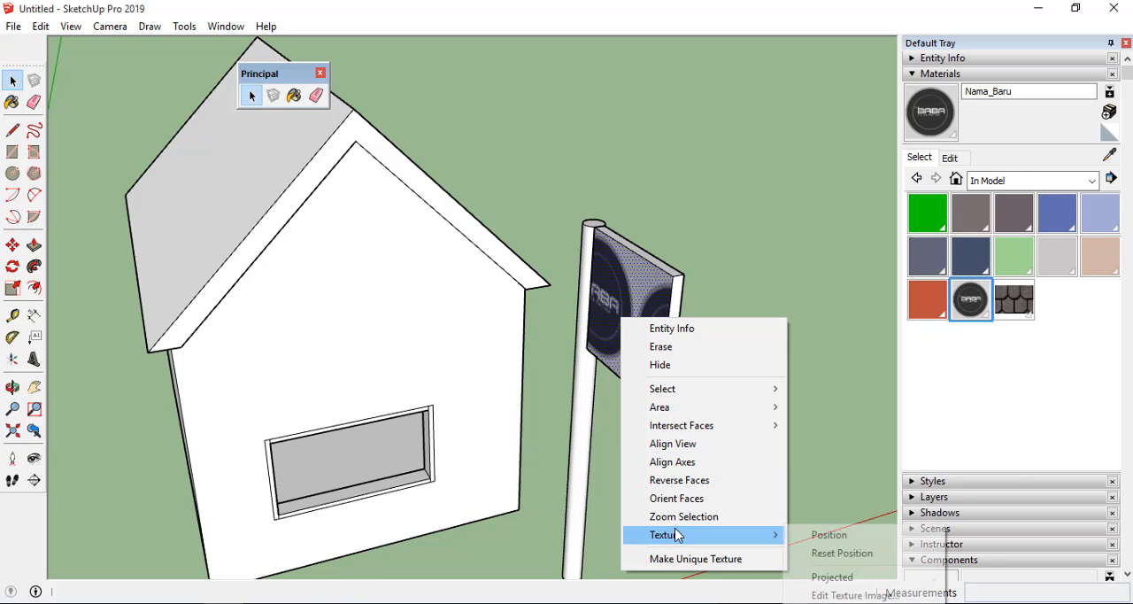
pyautogui.click(849, 535)
pyautogui.scroll(5, 556, 329)
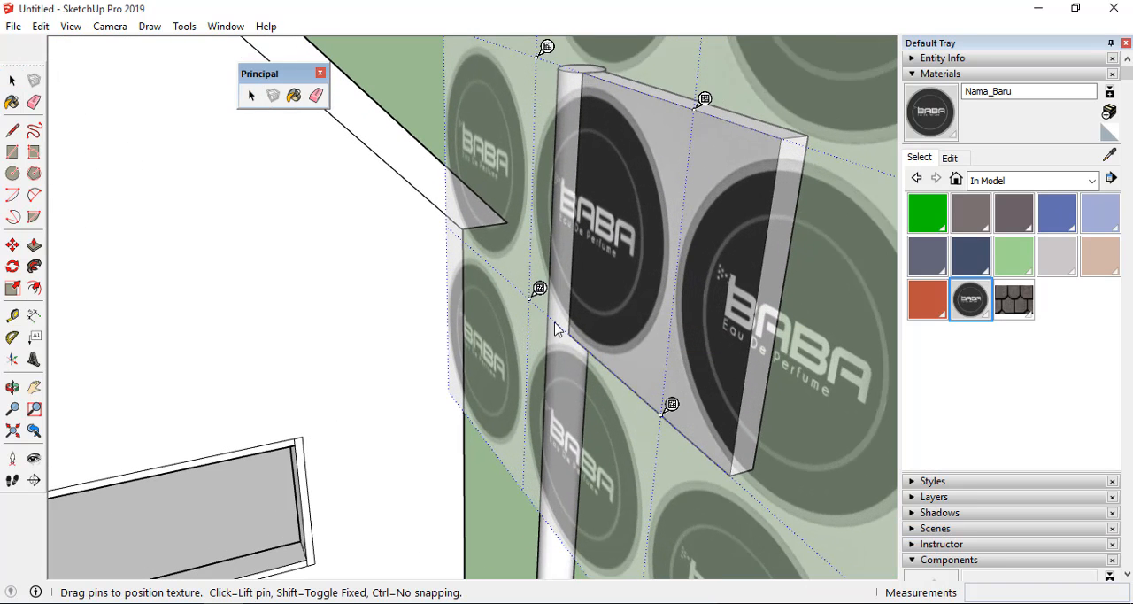
# Move the four free pins to the corners of the signboard's back face so one BABA tile fills it, and finish positioning.
pyautogui.moveTo(533, 299); pyautogui.dragTo(575, 333)
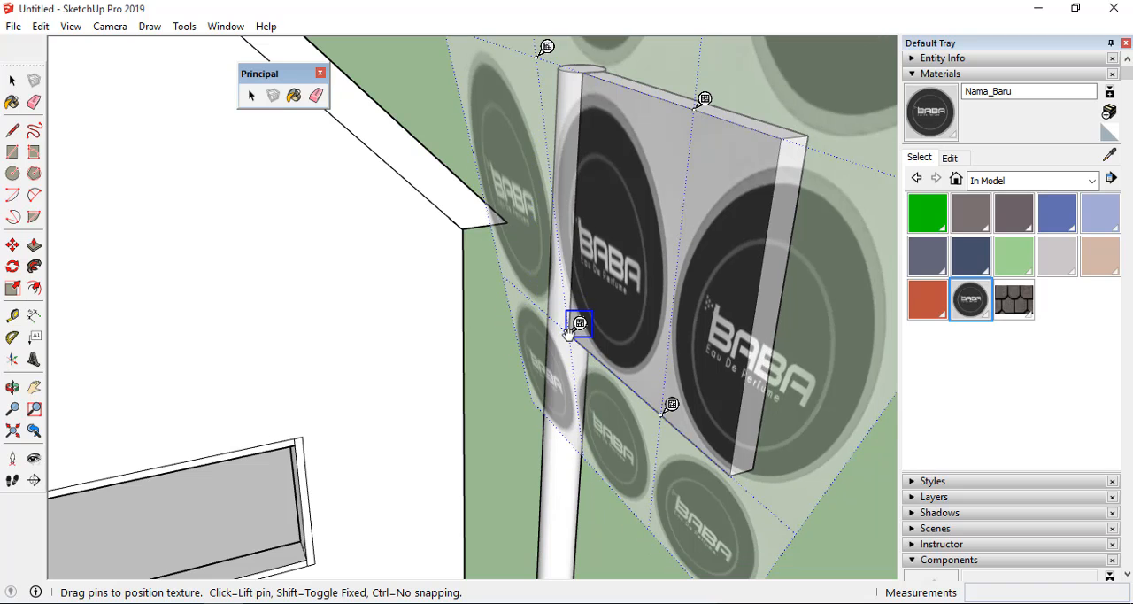
pyautogui.moveTo(663, 413); pyautogui.dragTo(734, 473)
pyautogui.moveTo(704, 100); pyautogui.dragTo(792, 128)
pyautogui.moveTo(545, 45); pyautogui.dragTo(593, 62)
pyautogui.rightClick(683, 253)
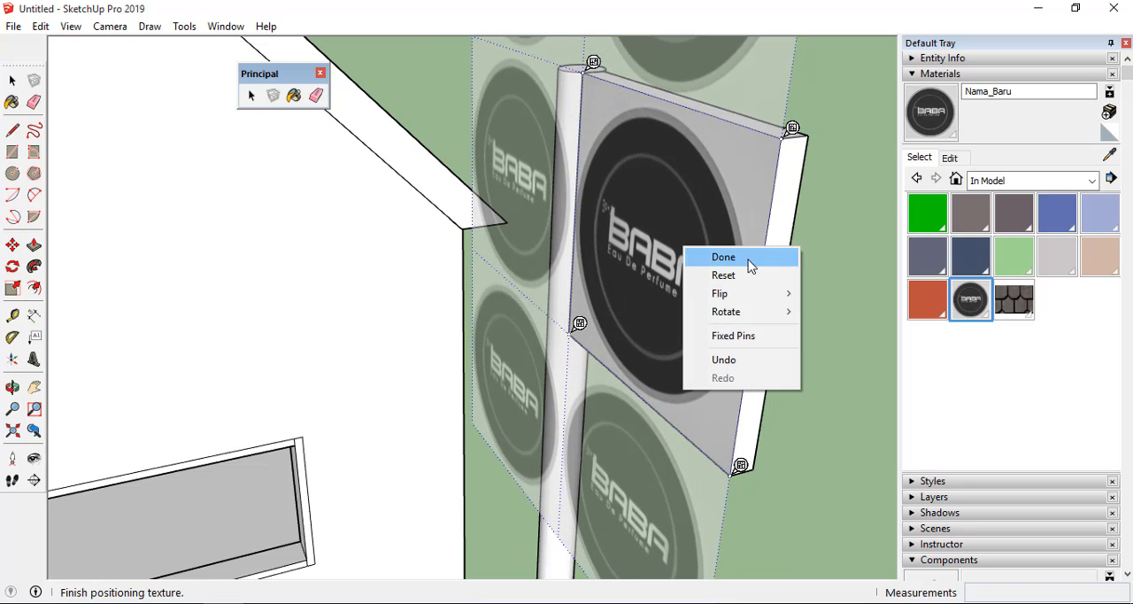
pyautogui.click(701, 256)
pyautogui.moveTo(804, 383); pyautogui.dragTo(332, 367, button='middle')
pyautogui.scroll(-4, 370, 414)
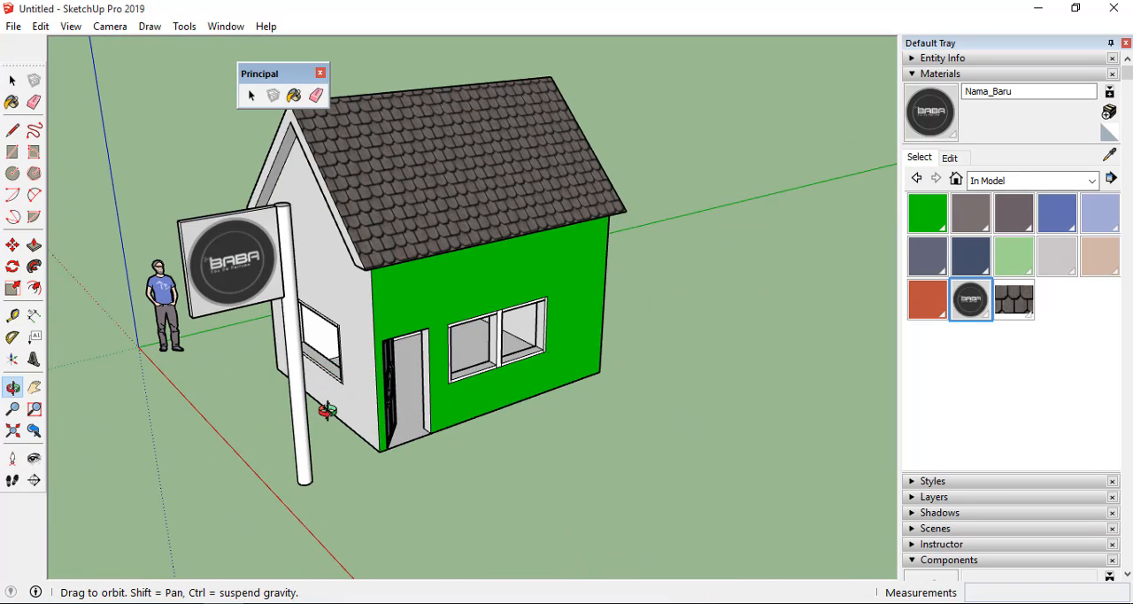
pyautogui.moveTo(599, 399); pyautogui.dragTo(423, 245, button='middle')
pyautogui.scroll(4, 420, 250)
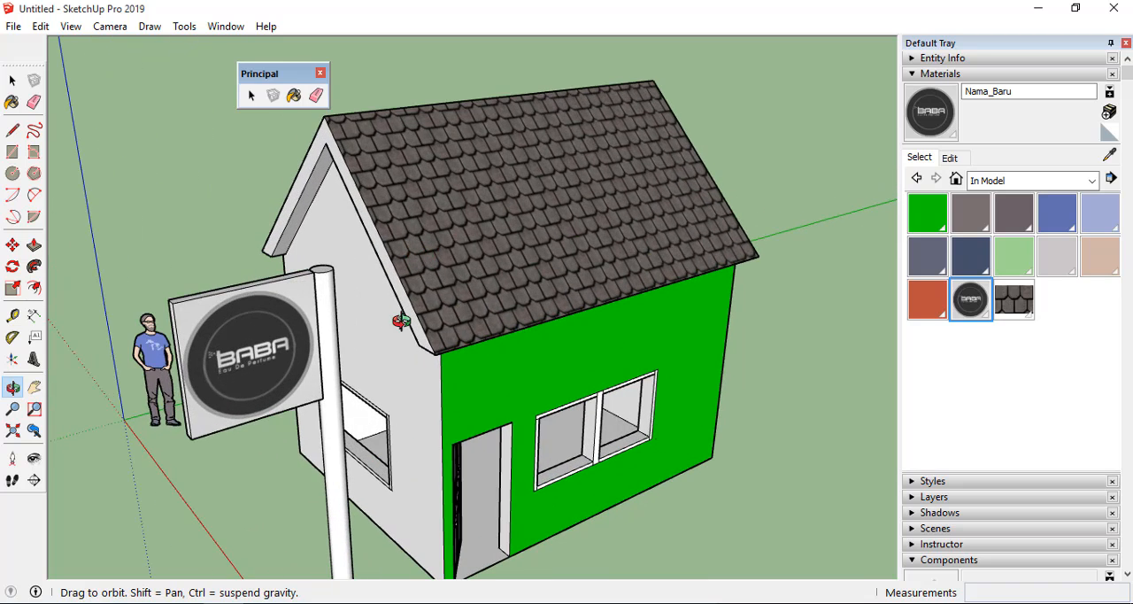
pyautogui.moveTo(401, 321); pyautogui.dragTo(425, 291)
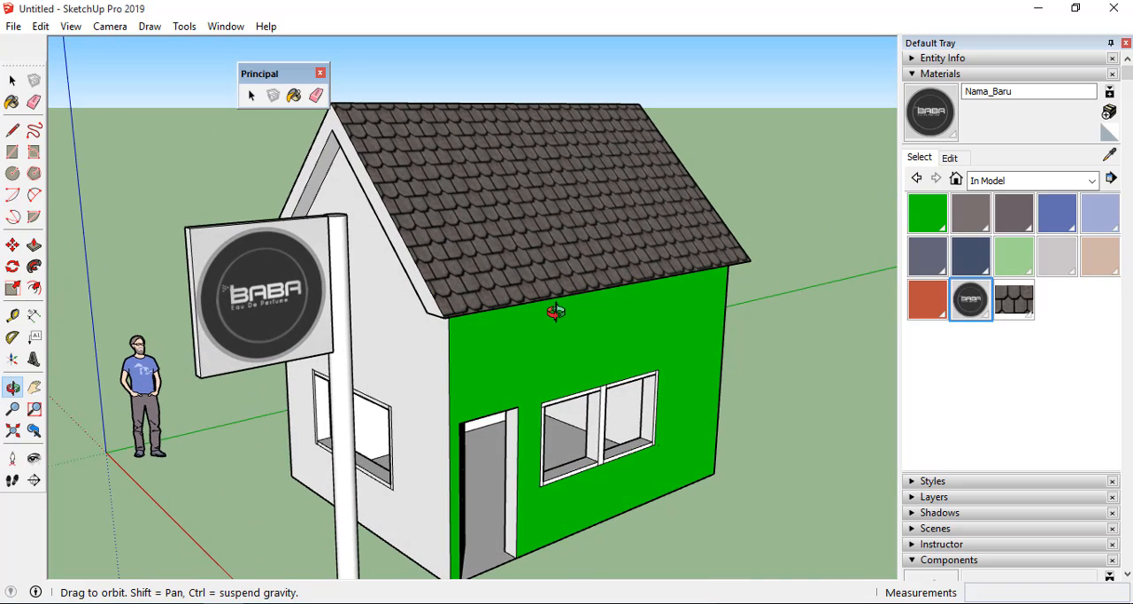
pyautogui.moveTo(720, 379); pyautogui.dragTo(768, 381)
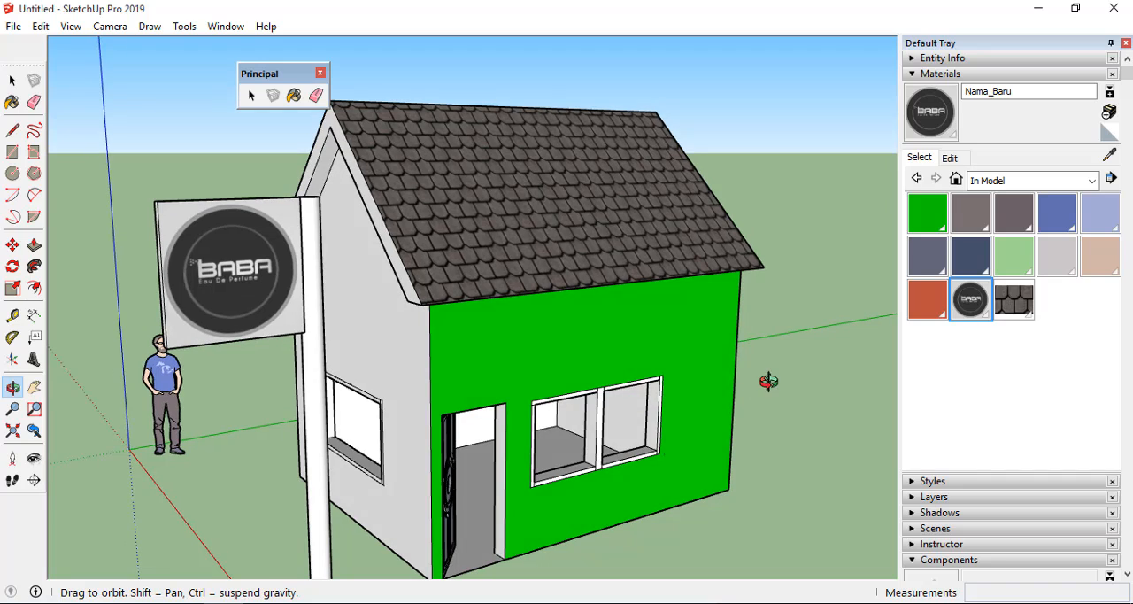